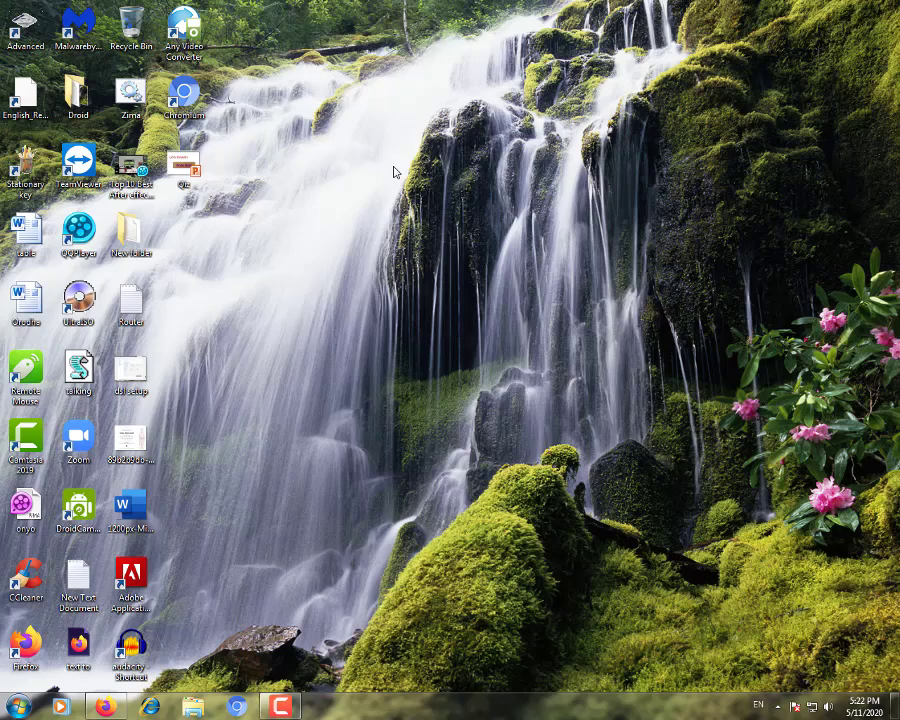
Open the Computer window and examine the Our Disk (E:), Local Disk (F:), NK1 (G:) and NK-Pro (H:) drives.
{"action": "key", "text": "super+e"}
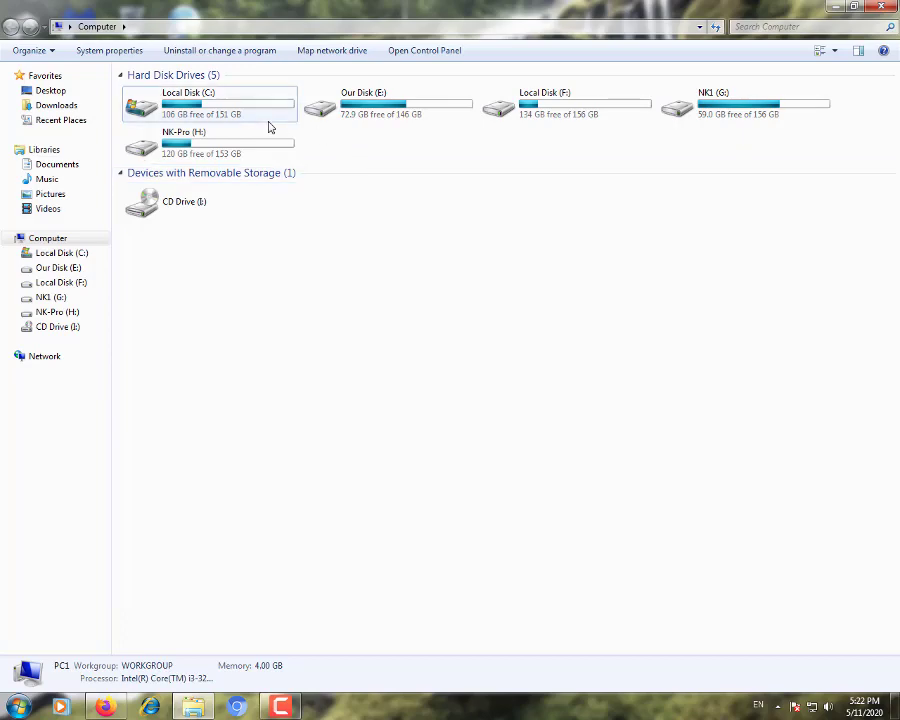
{"action": "left_click", "coordinate": [340, 106]}
{"action": "left_click", "coordinate": [493, 100]}
{"action": "left_click", "coordinate": [690, 106]}
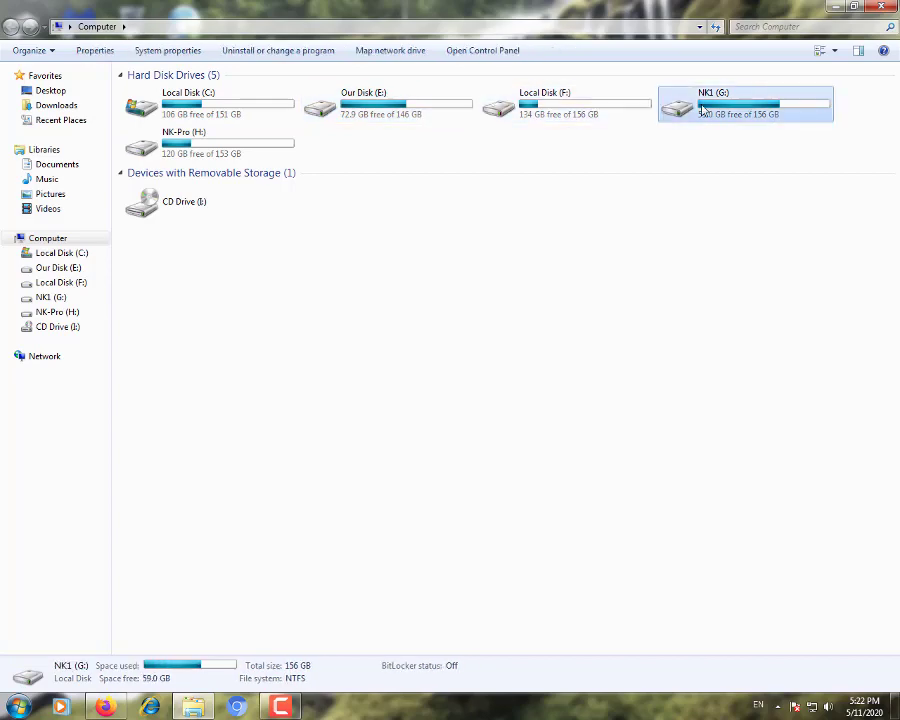
{"action": "left_click", "coordinate": [264, 156]}
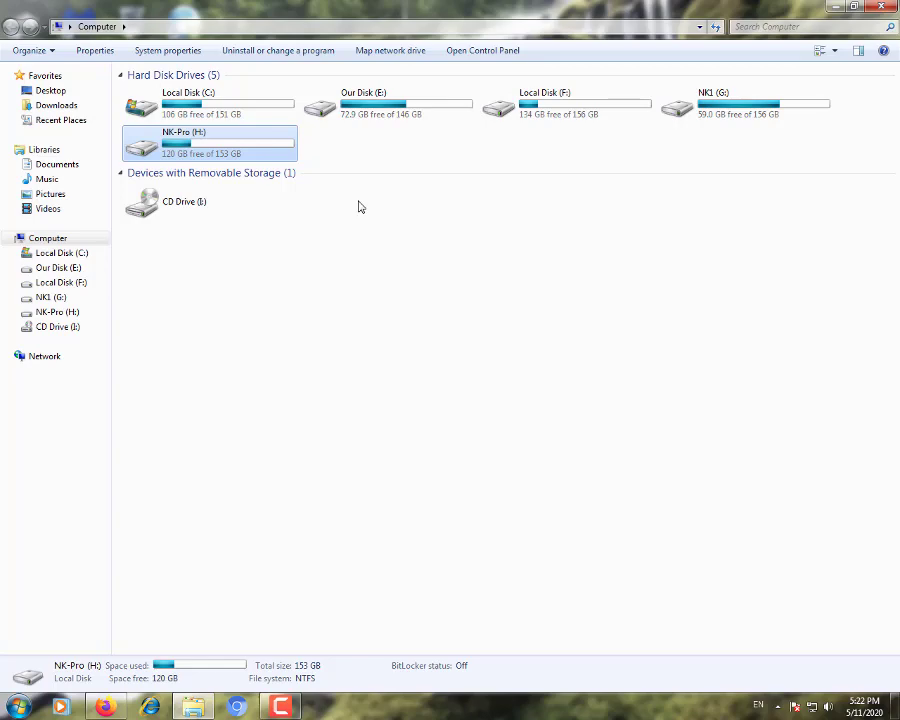
Browse the All Programs folder on Our Disk (E:) and return to the overview of hard drives.
{"action": "double_click", "coordinate": [370, 114]}
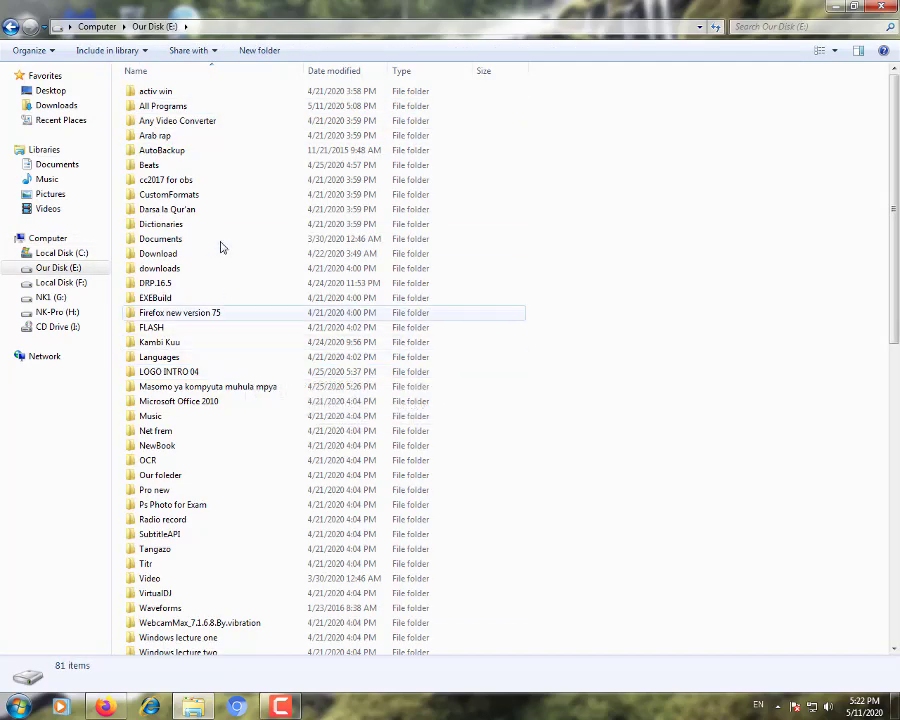
{"action": "double_click", "coordinate": [179, 111]}
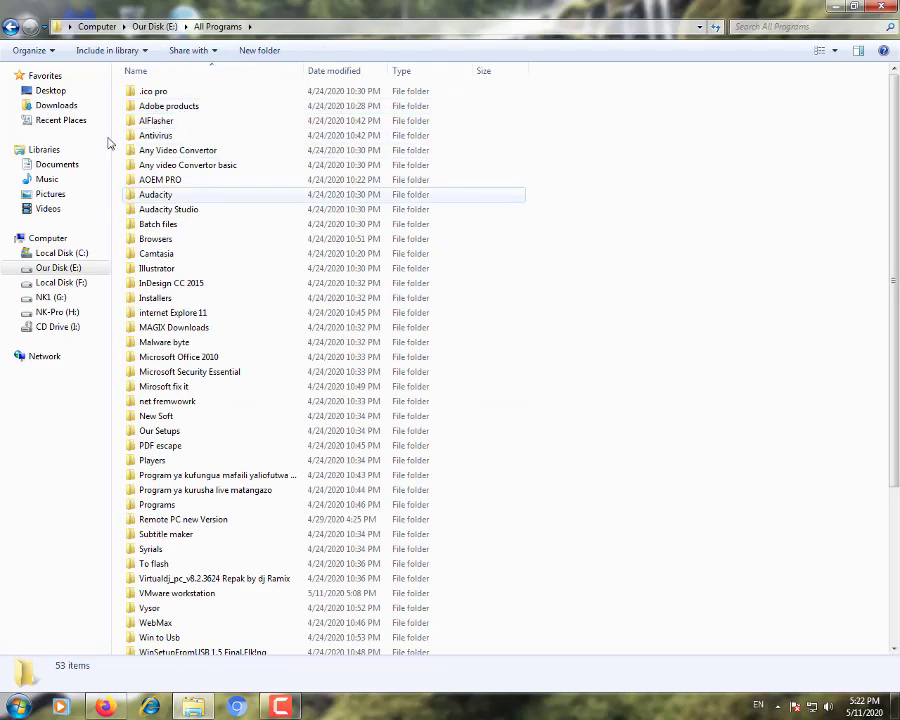
{"action": "left_click", "coordinate": [10, 27]}
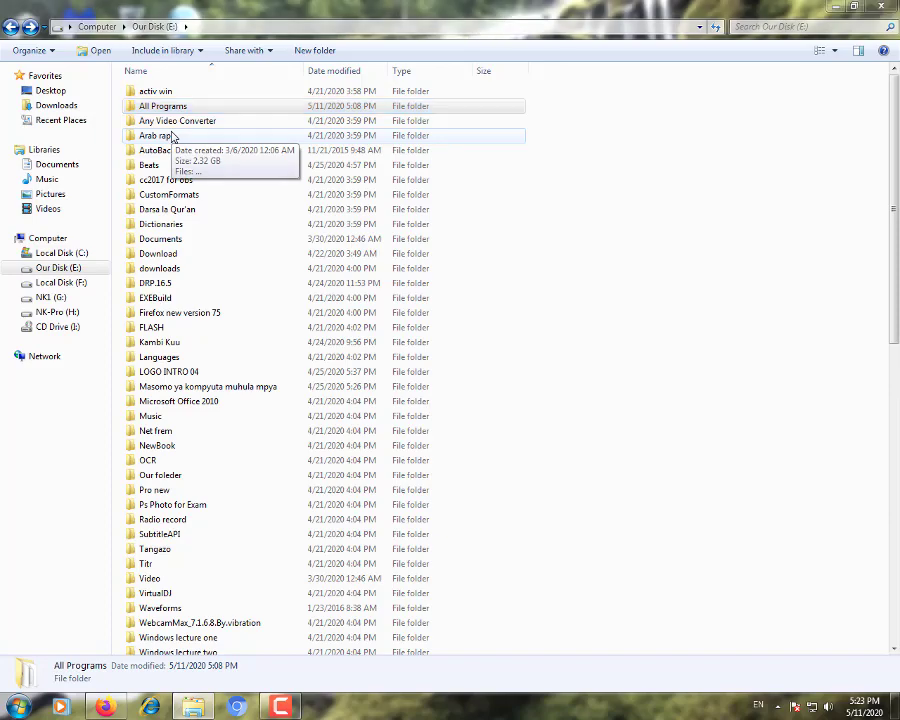
{"action": "key", "text": "BackSpace"}
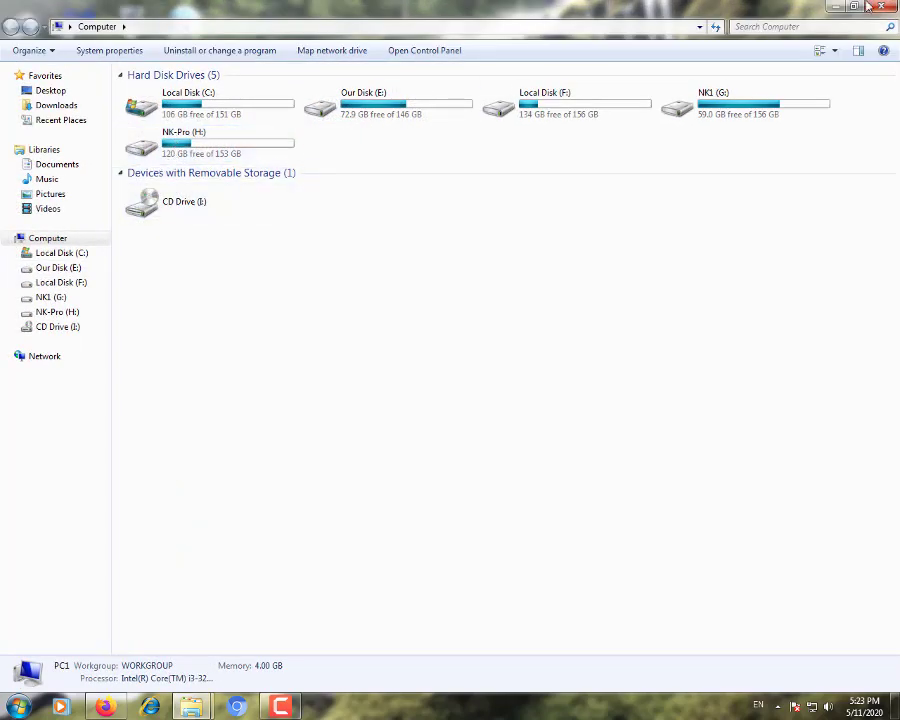
{"action": "key", "text": "alt+Right"}
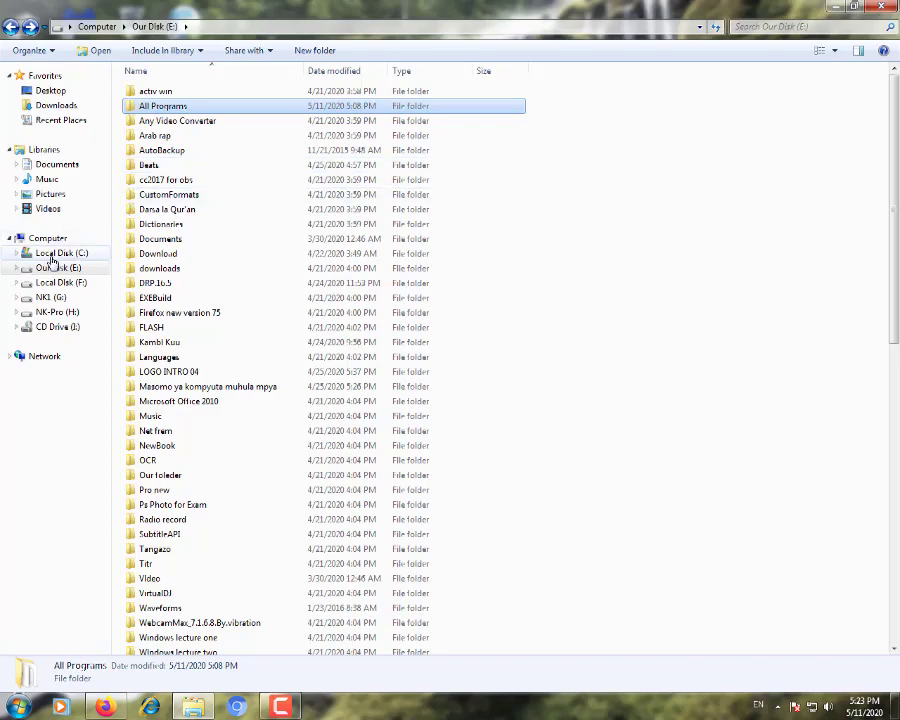
{"action": "key", "text": "BackSpace"}
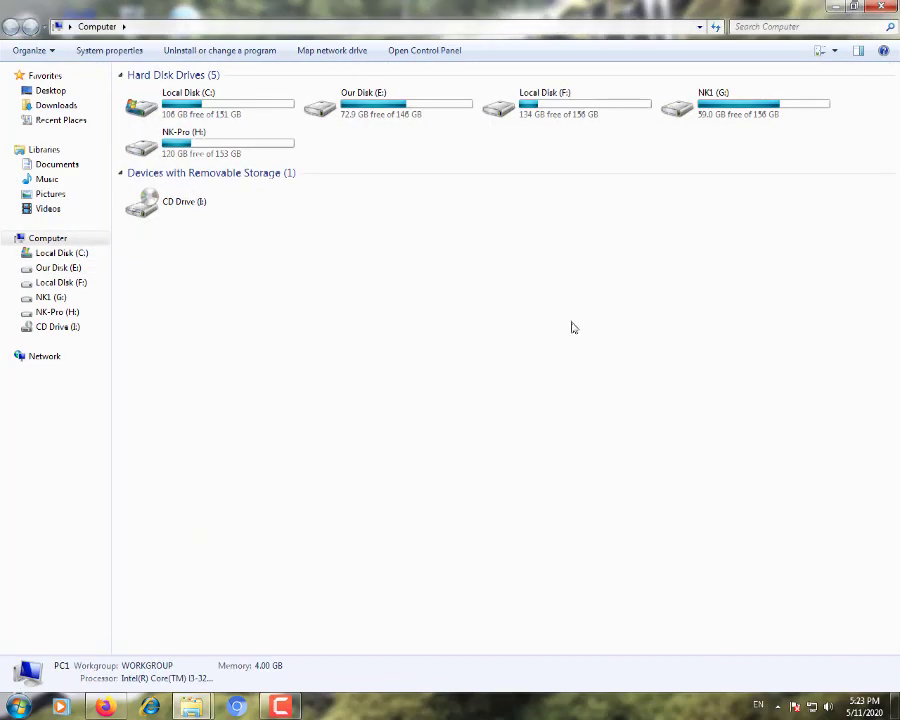
Open the user profile's Desktop folder under Users on Local Disk (C:) and inspect all its items by selecting them.
{"action": "left_click", "coordinate": [205, 116]}
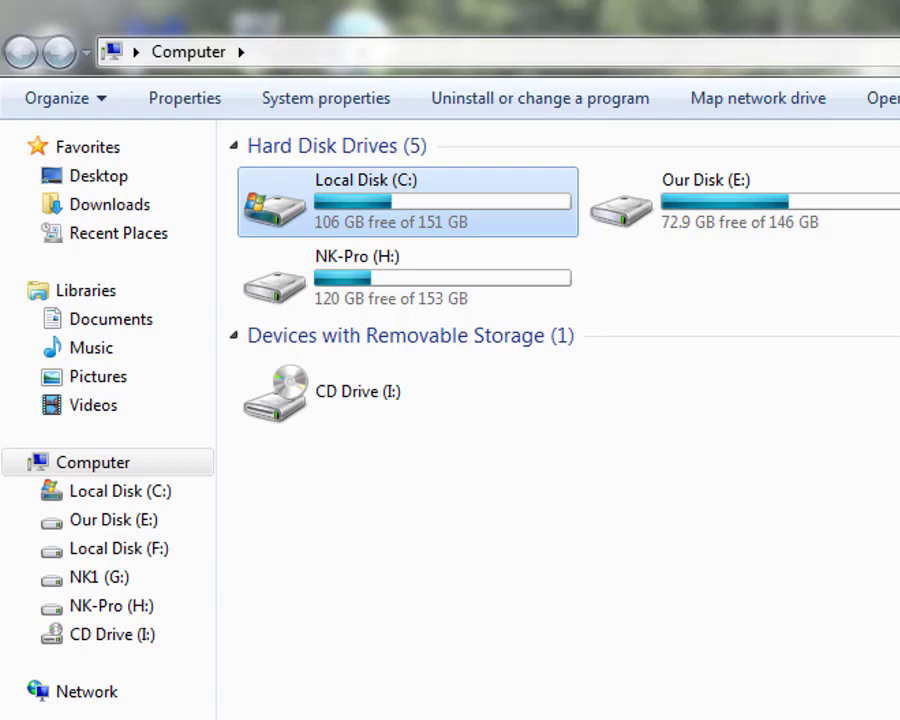
{"action": "double_click", "coordinate": [425, 200]}
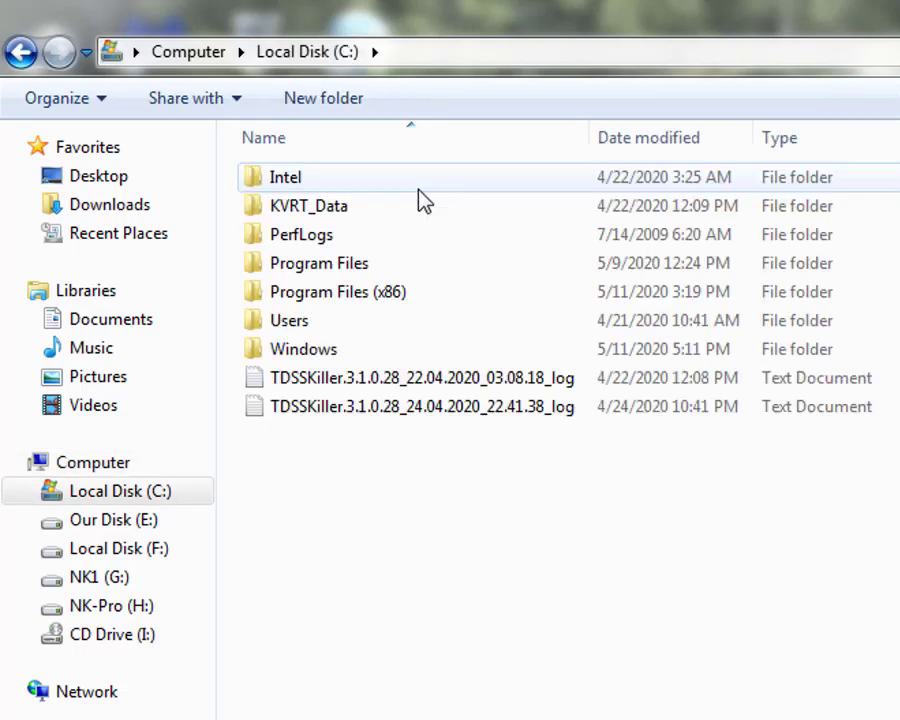
{"action": "left_click", "coordinate": [26, 58]}
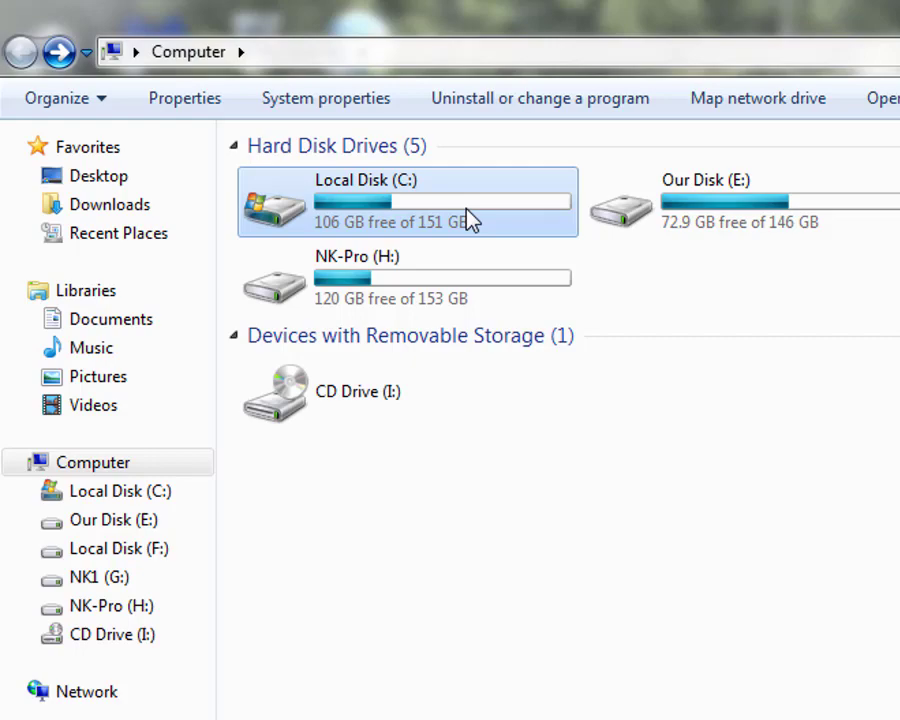
{"action": "double_click", "coordinate": [470, 220]}
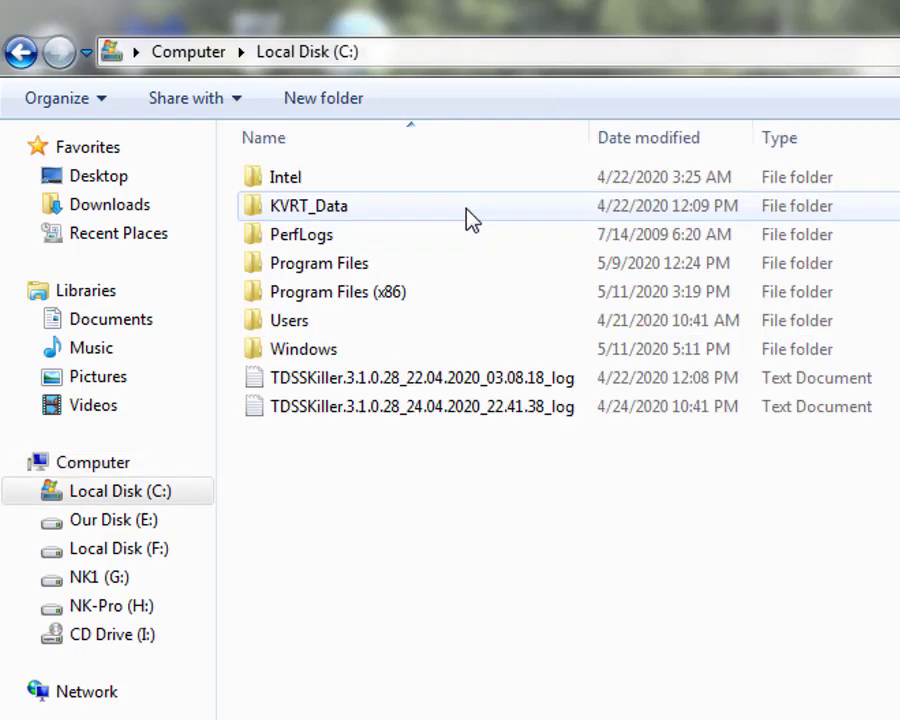
{"action": "double_click", "coordinate": [366, 326]}
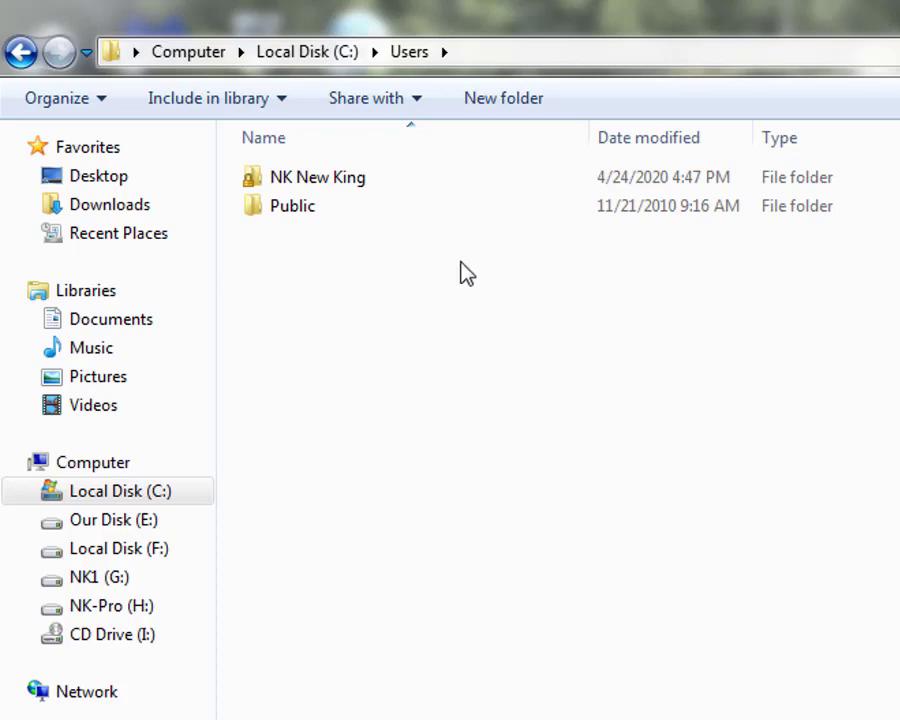
{"action": "left_click", "coordinate": [250, 182]}
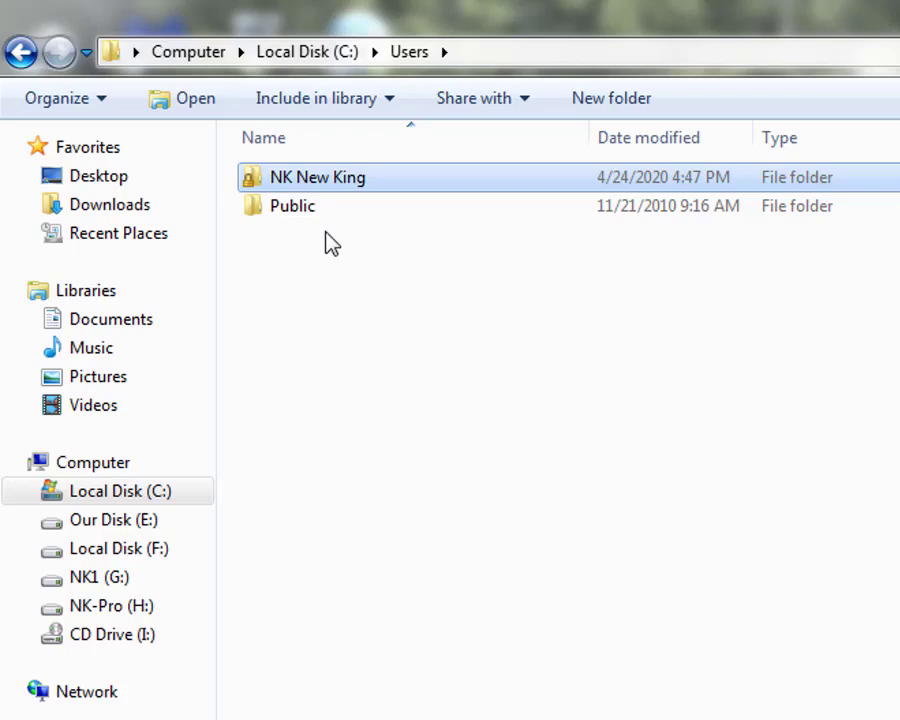
{"action": "double_click", "coordinate": [402, 186]}
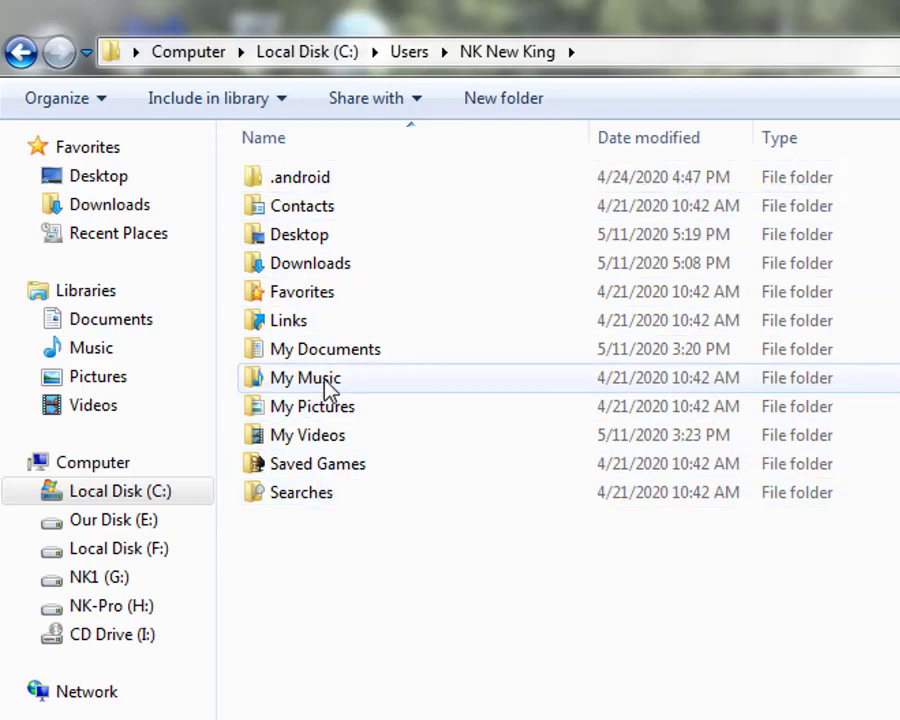
{"action": "double_click", "coordinate": [318, 245]}
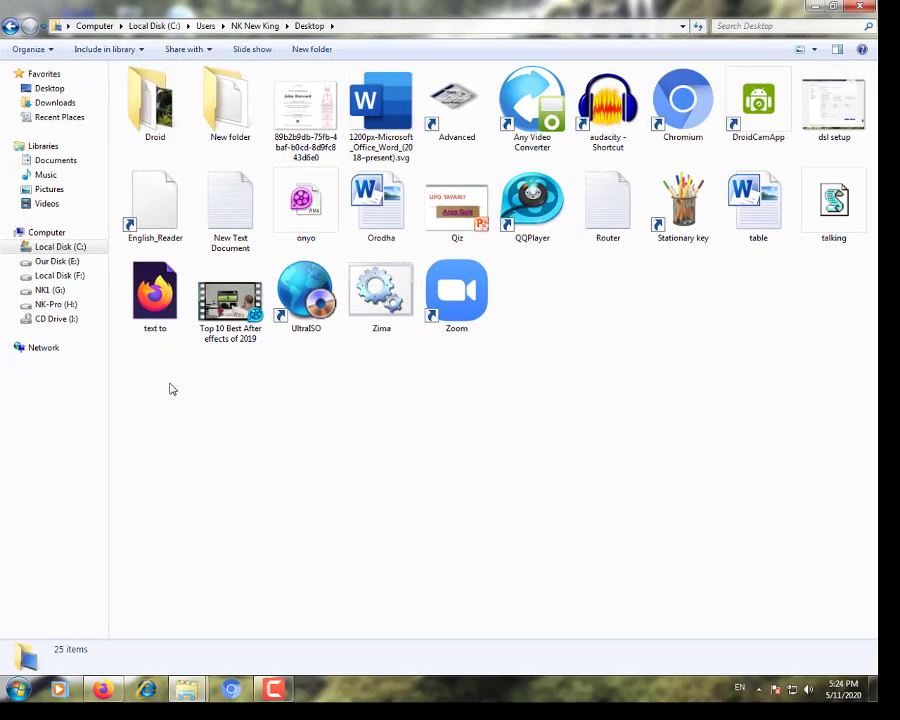
{"action": "left_click_drag", "start_coordinate": [189, 386], "coordinate": [840, 100]}
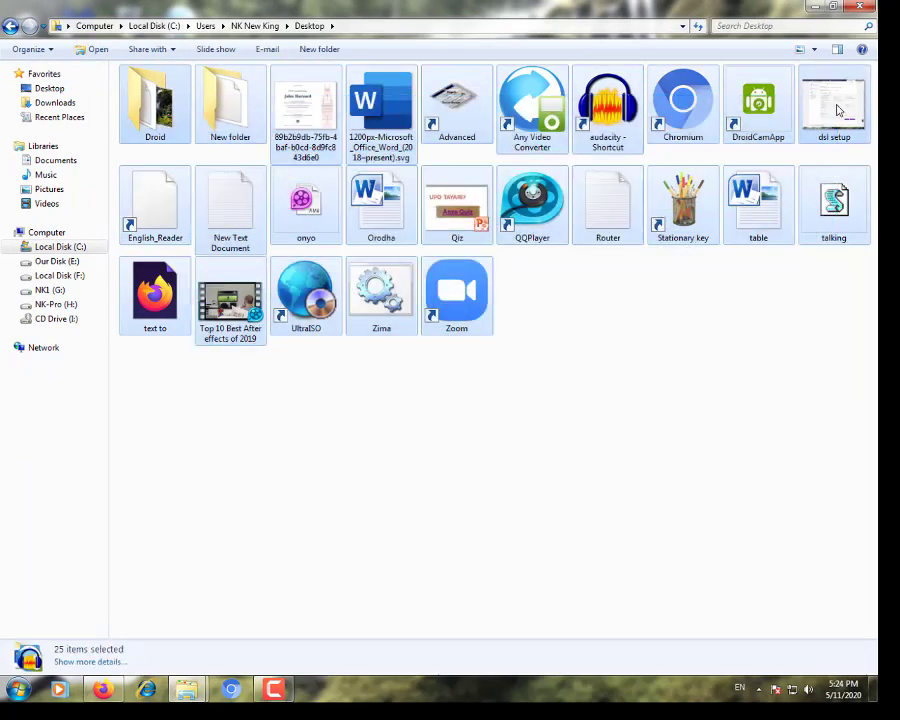
{"action": "left_click", "coordinate": [620, 372]}
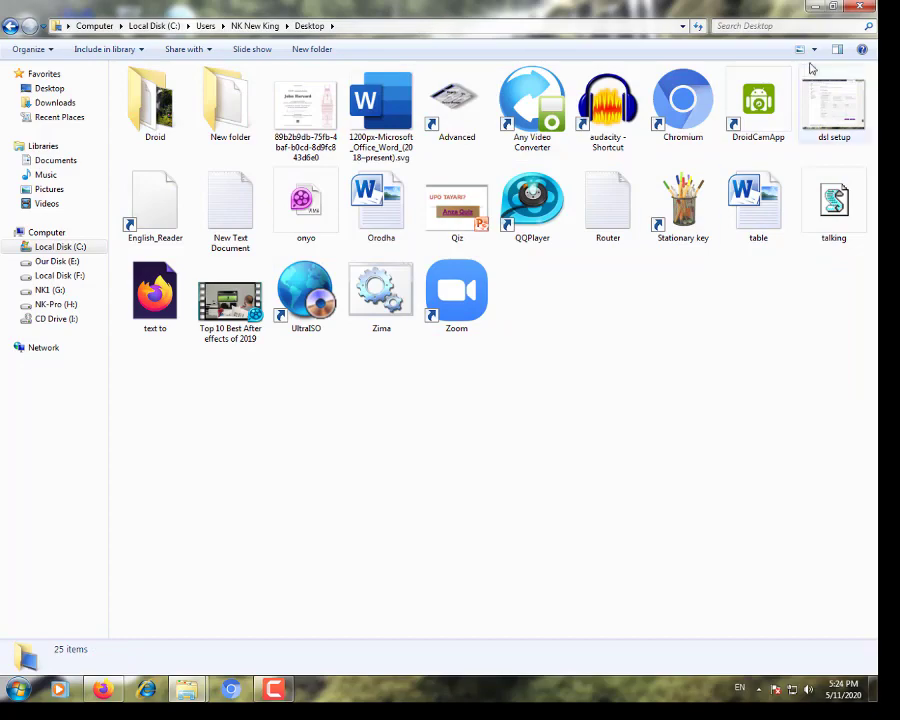
Close both open folder windows and refresh the desktop.
{"action": "left_click", "coordinate": [857, 8]}
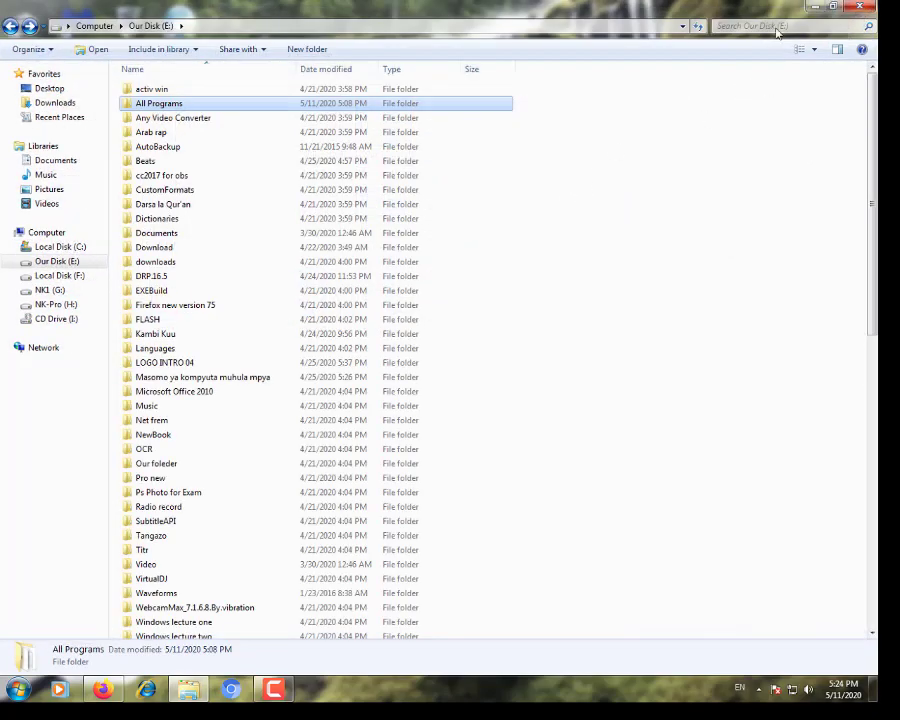
{"action": "left_click", "coordinate": [864, 7]}
{"action": "right_click", "coordinate": [585, 98]}
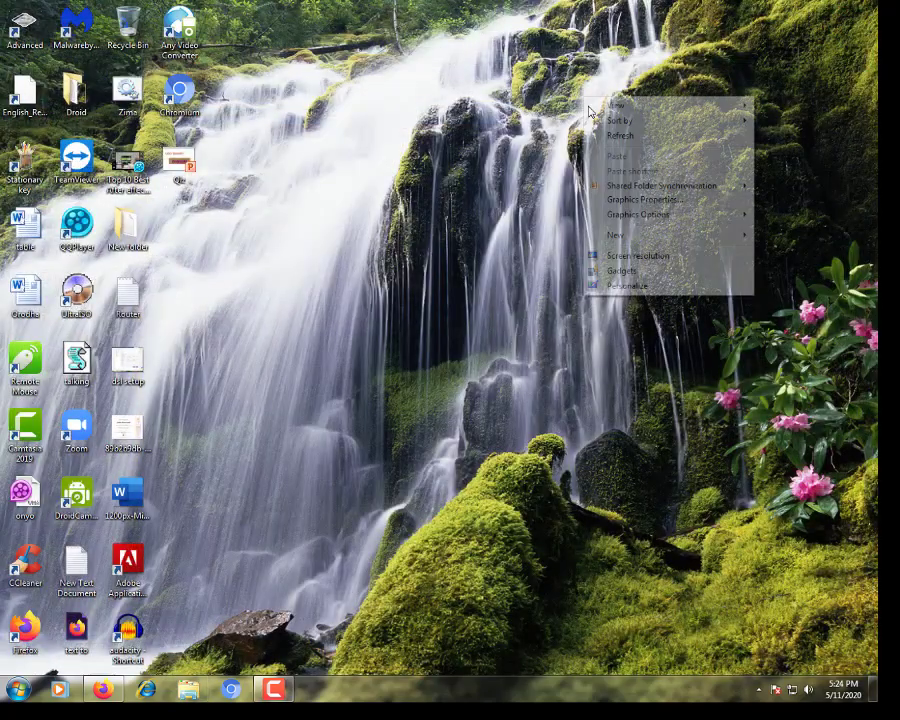
{"action": "left_click", "coordinate": [614, 135]}
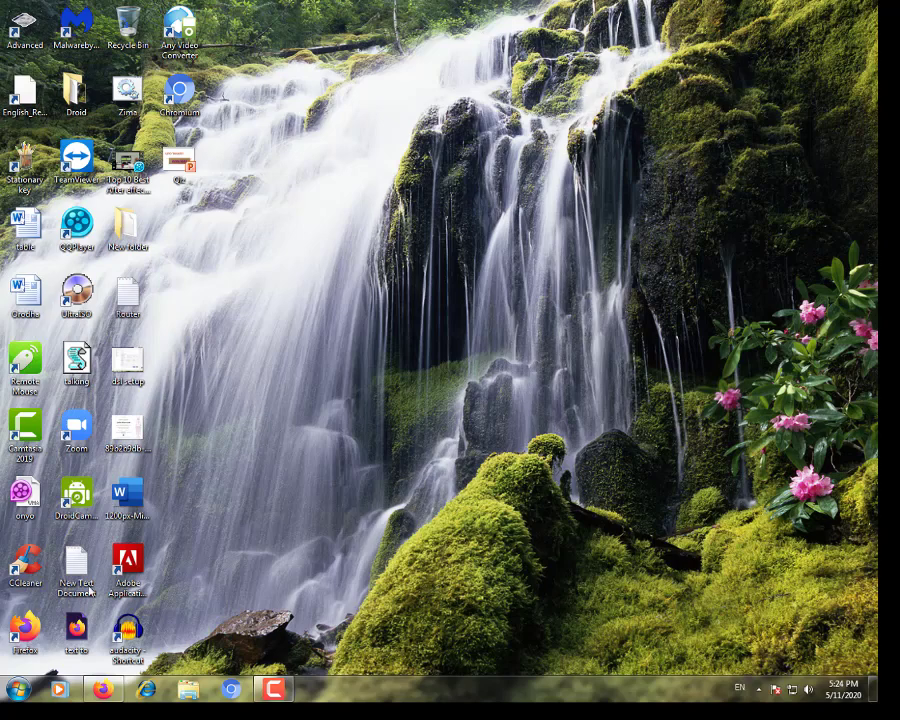
{"action": "left_click", "coordinate": [17, 688]}
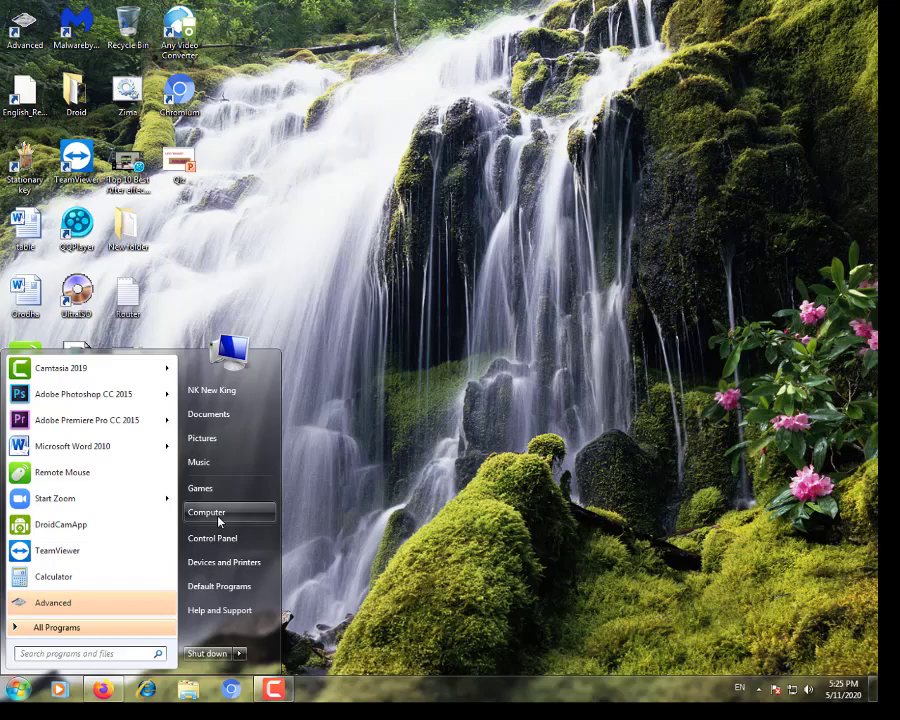
{"action": "left_click", "coordinate": [325, 196]}
{"action": "right_click", "coordinate": [326, 194]}
{"action": "left_click", "coordinate": [370, 232]}
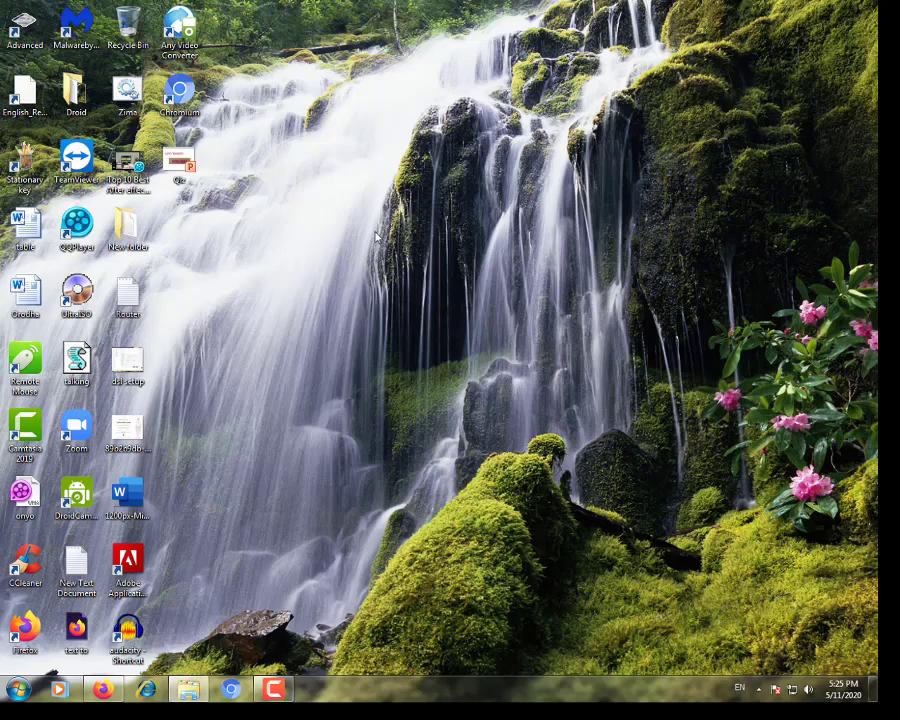
Review the hard drives in the Computer window again and refresh the desktop.
{"action": "key", "text": "super+e"}
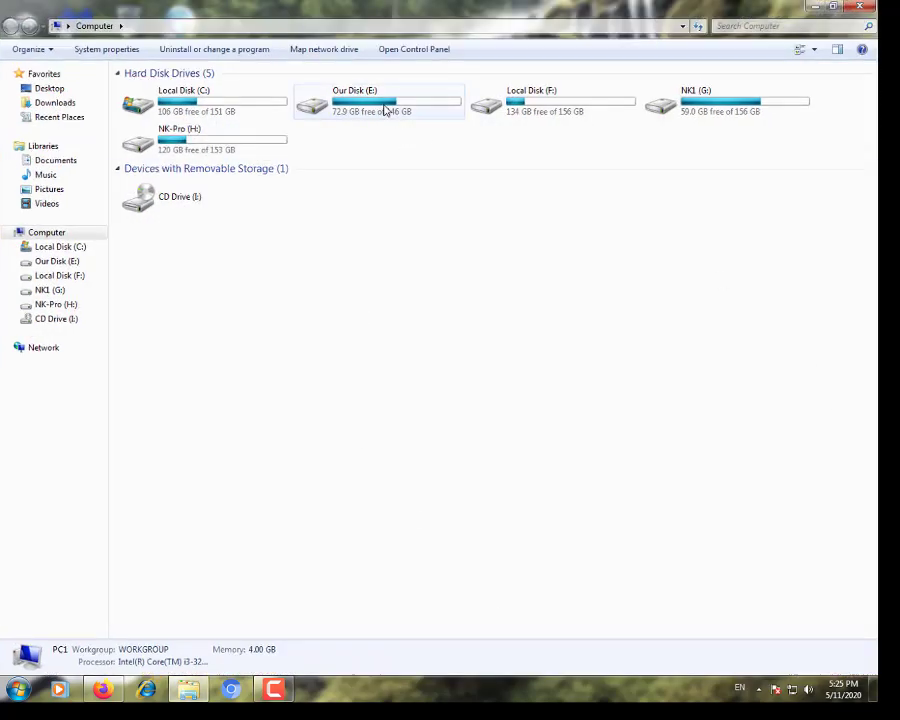
{"action": "left_click", "coordinate": [478, 97]}
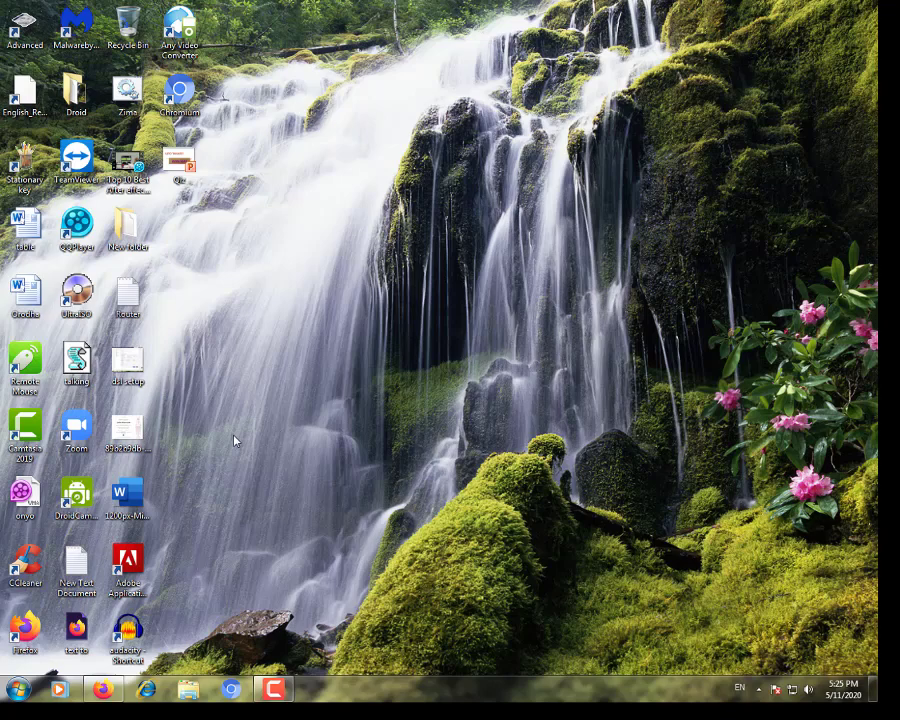
{"action": "right_click", "coordinate": [234, 440]}
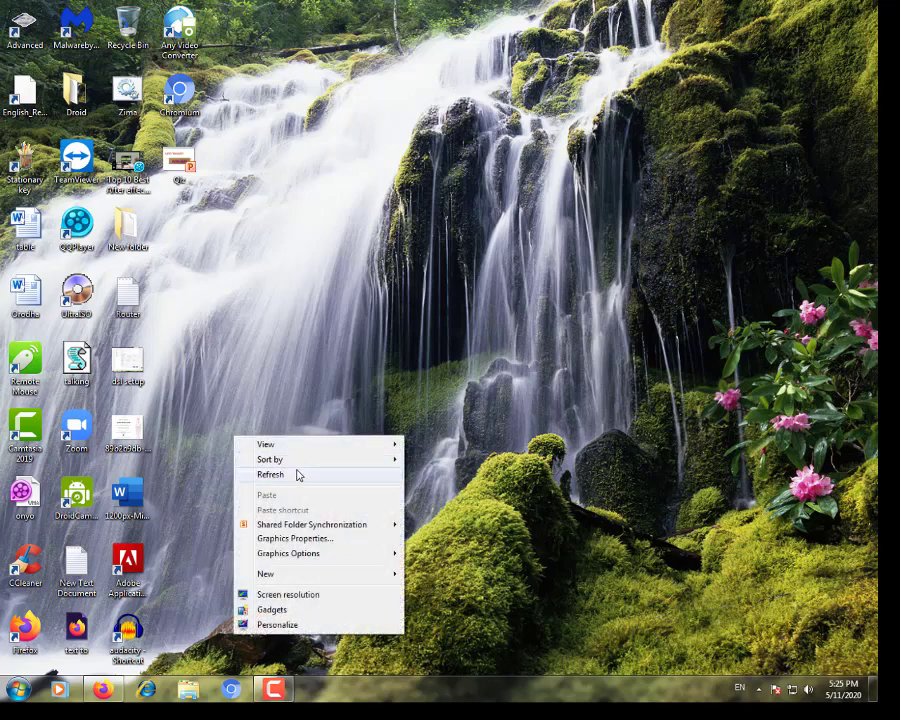
{"action": "left_click", "coordinate": [295, 478]}
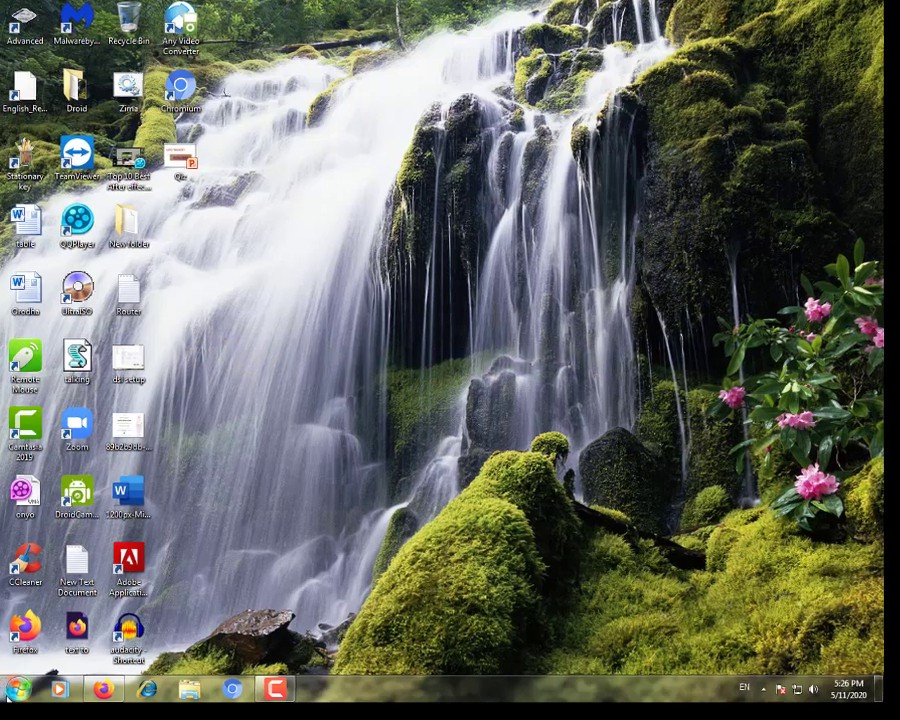
Open Computer Management for this computer and show Disk Management, finishing with a desktop refresh.
{"action": "left_click", "coordinate": [17, 688]}
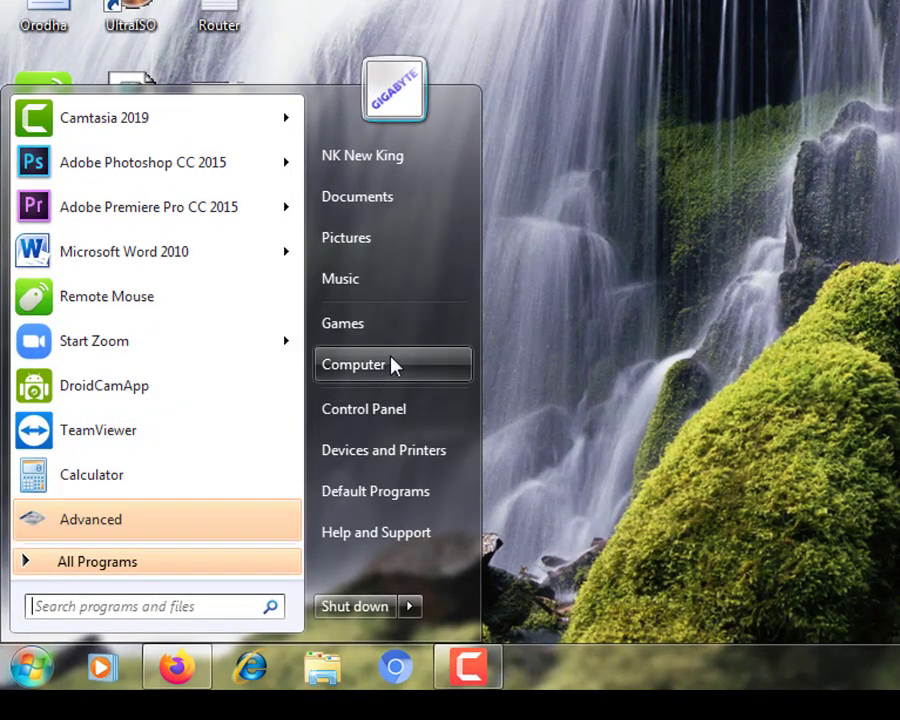
{"action": "right_click", "coordinate": [383, 377]}
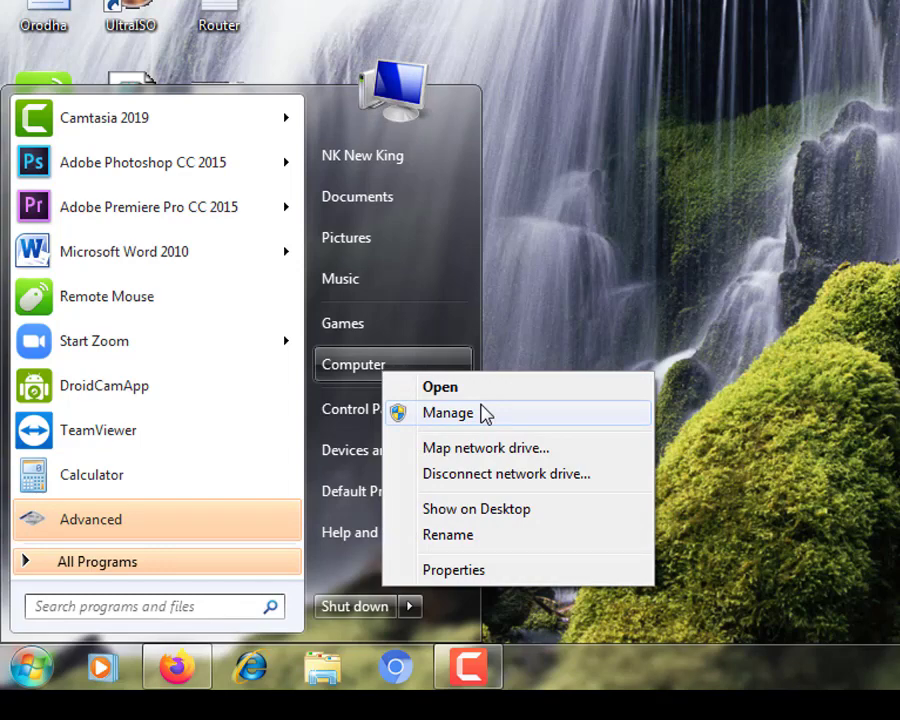
{"action": "left_click", "coordinate": [448, 413]}
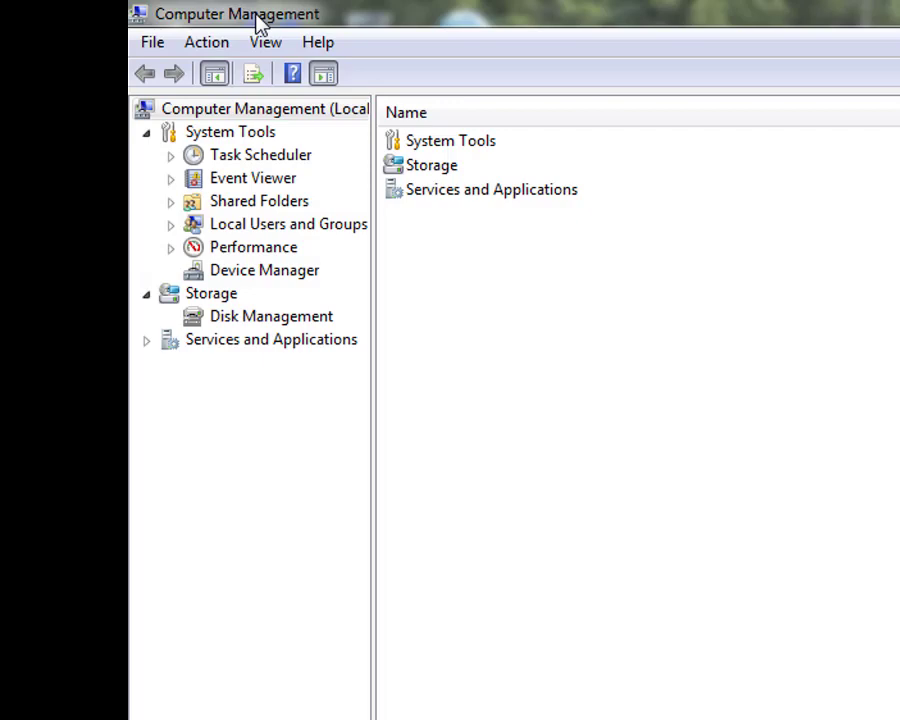
{"action": "left_click", "coordinate": [270, 318]}
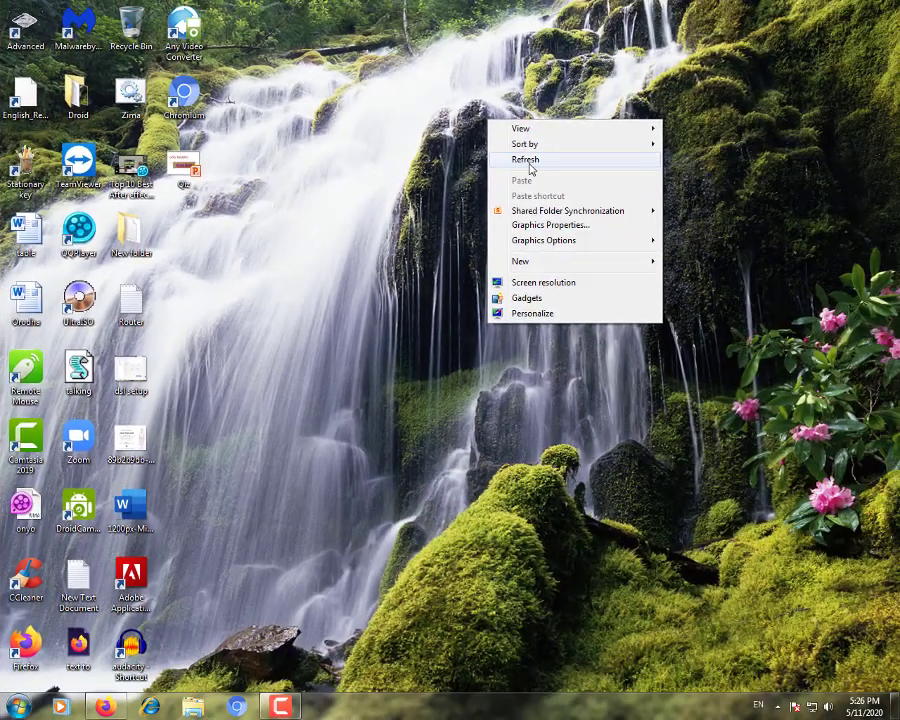
{"action": "left_click", "coordinate": [526, 155]}
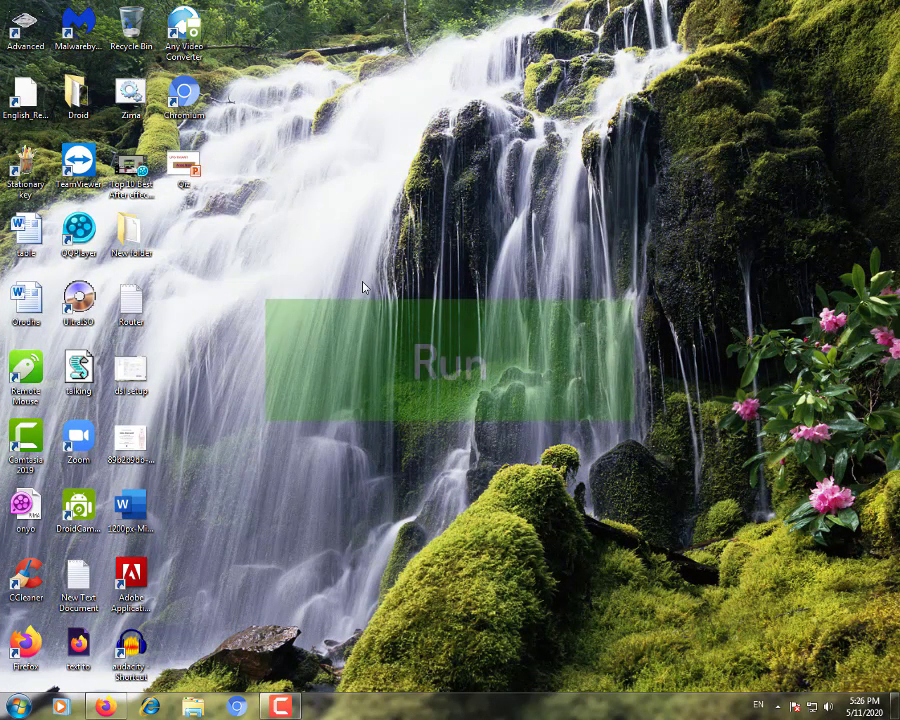
{"action": "key", "text": "super+r"}
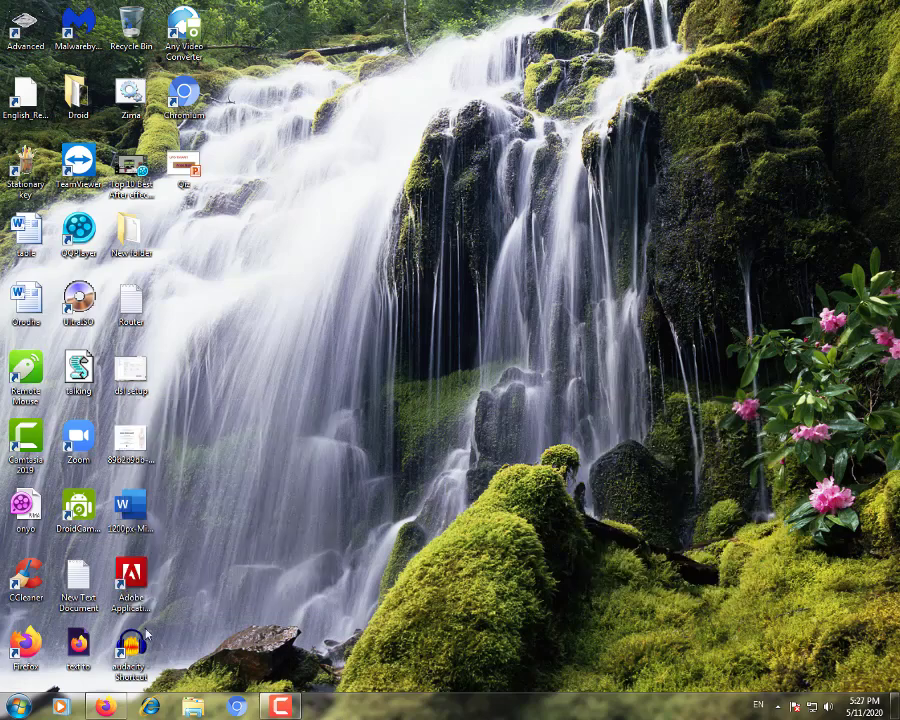
{"action": "key", "text": "super"}
{"action": "left_click", "coordinate": [73, 670]}
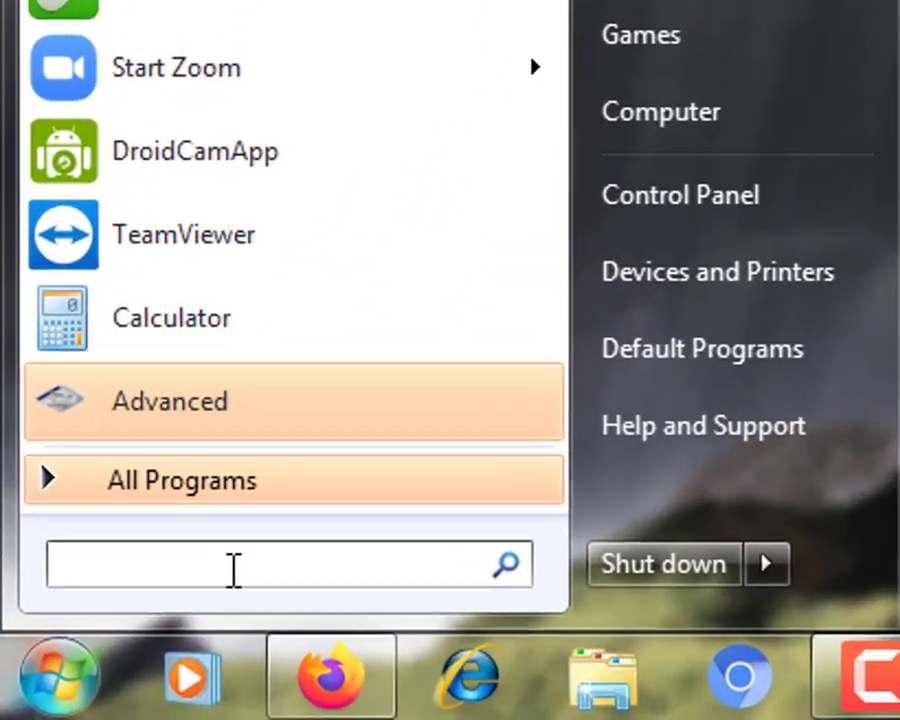
{"action": "type", "text": "run"}
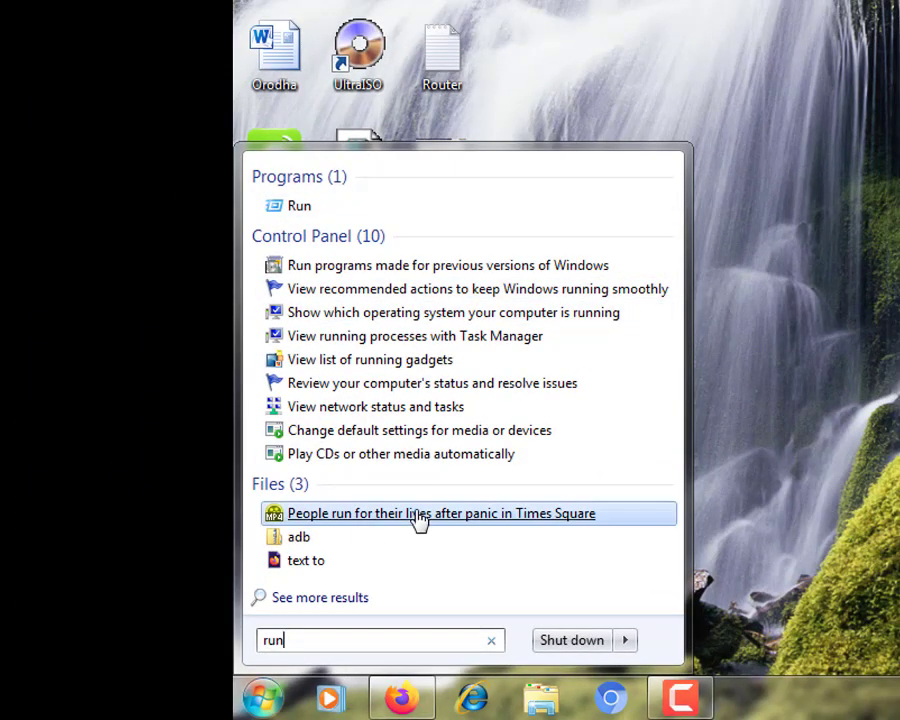
{"action": "left_click", "coordinate": [418, 518]}
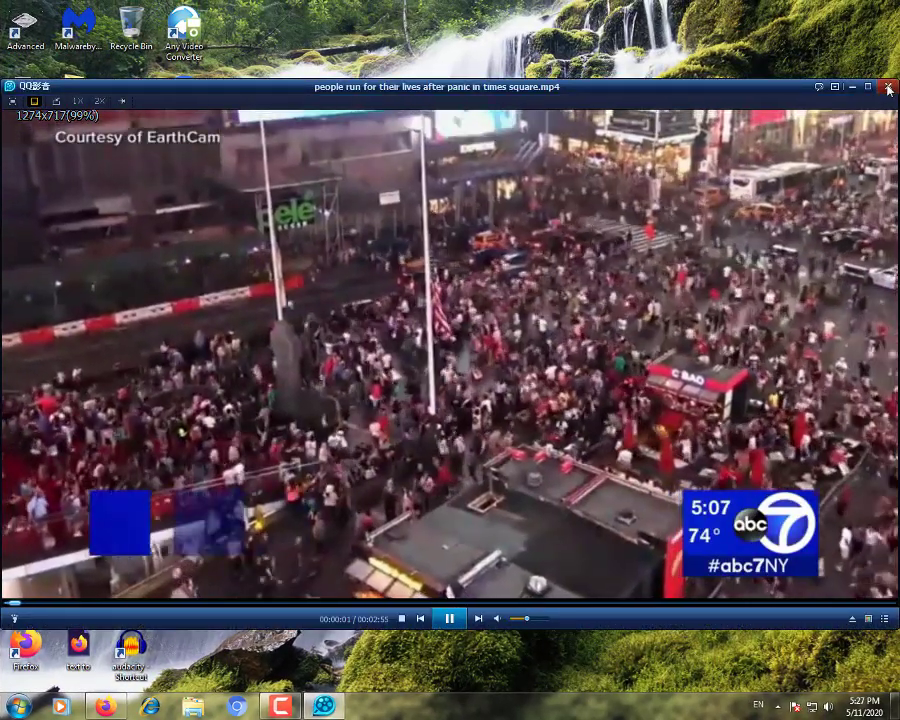
{"action": "left_click", "coordinate": [888, 88]}
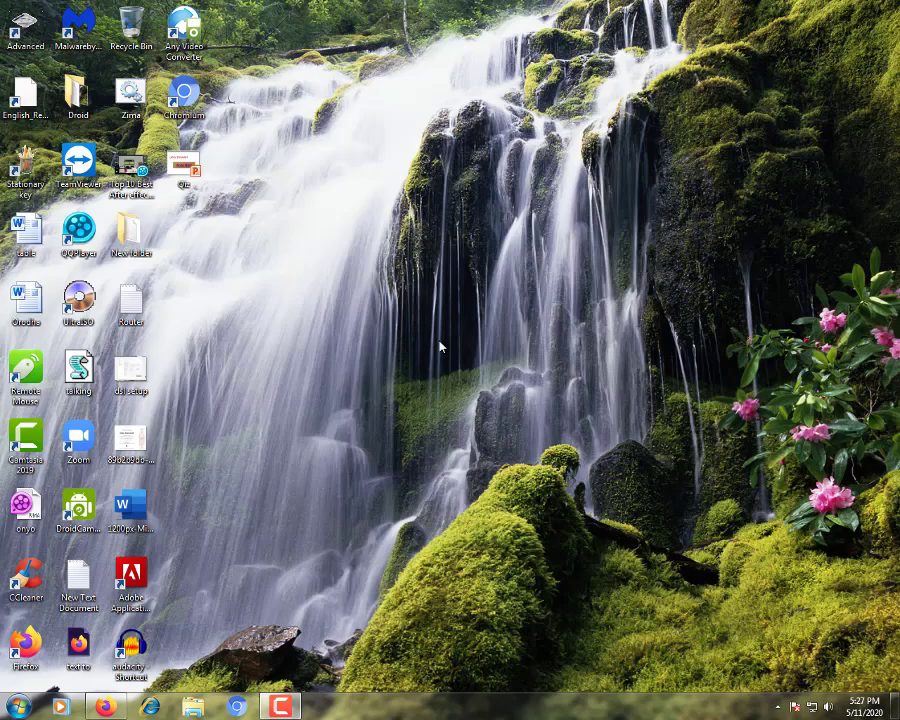
Open the Run dialog through a Start search for "run" and close it again.
{"action": "key", "text": "super"}
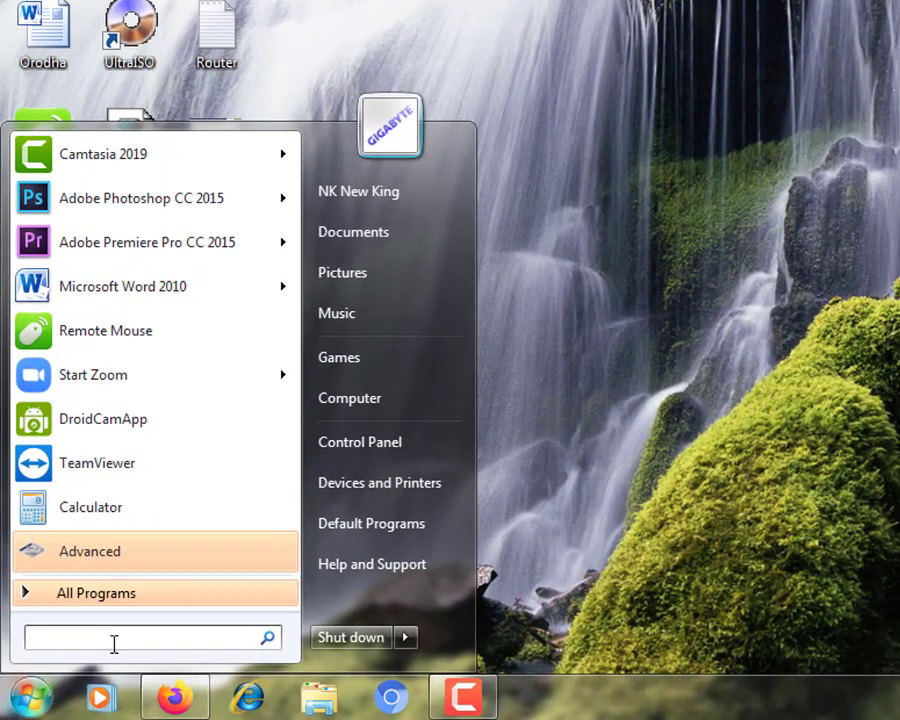
{"action": "type", "text": "run"}
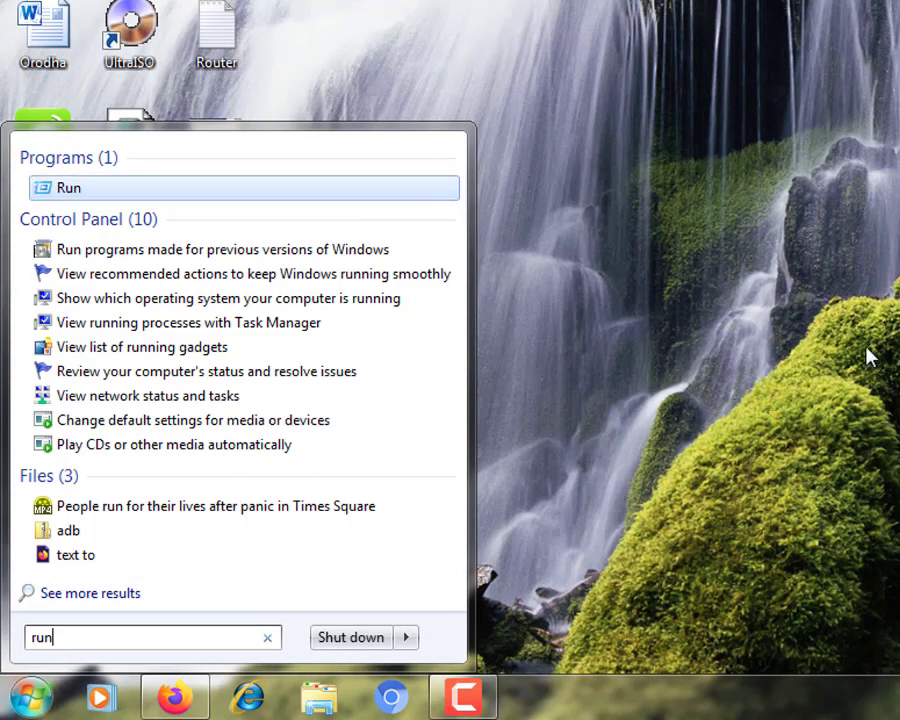
{"action": "key", "text": "Return"}
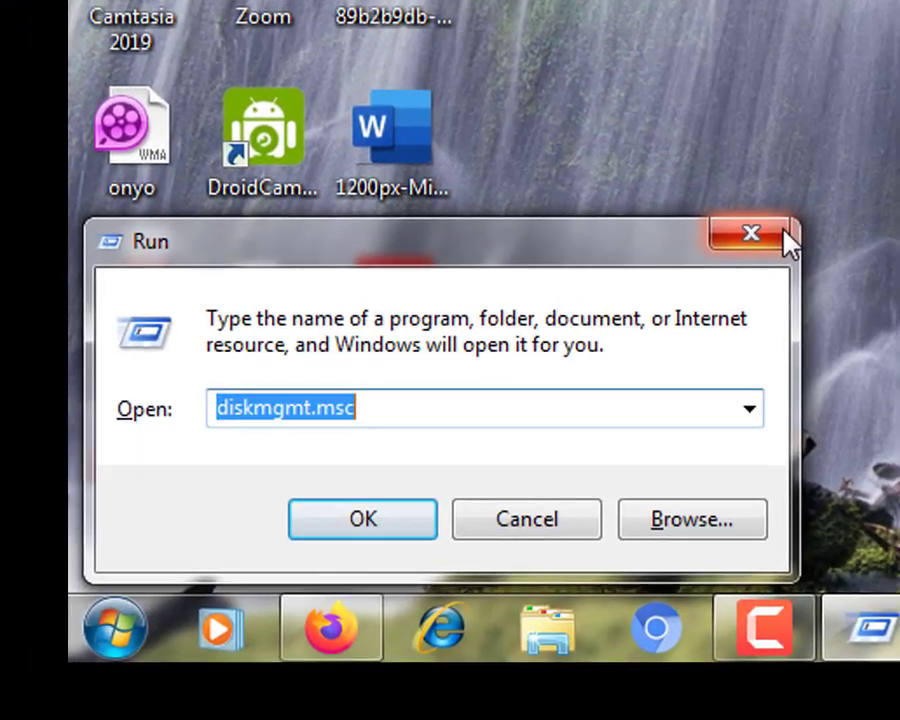
{"action": "left_click", "coordinate": [789, 239]}
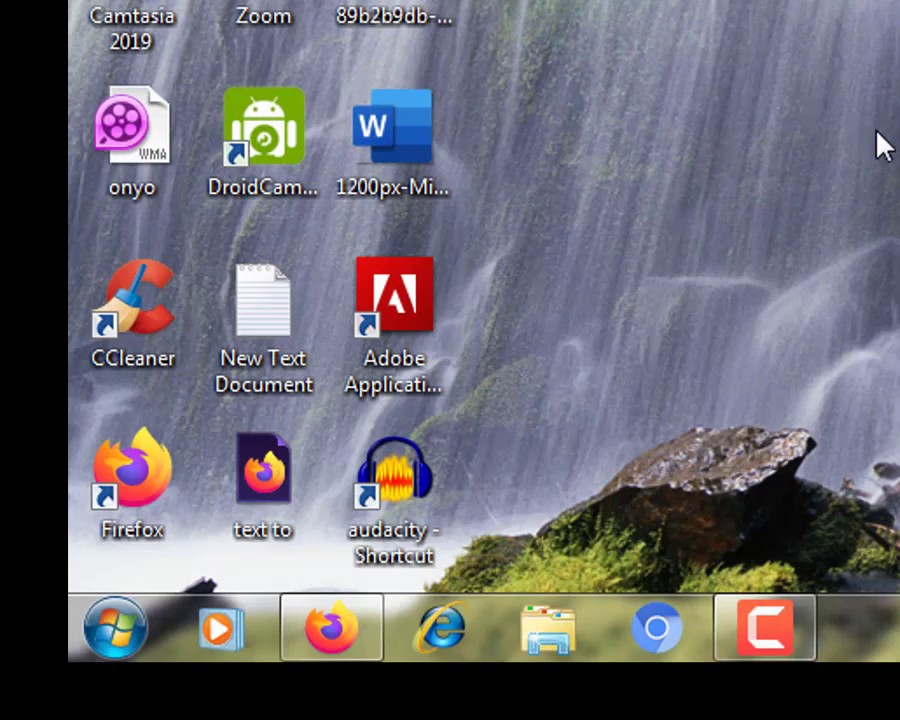
Launch Disk Management by running diskmgmt.msc and maximize its window.
{"action": "key", "text": "super+r"}
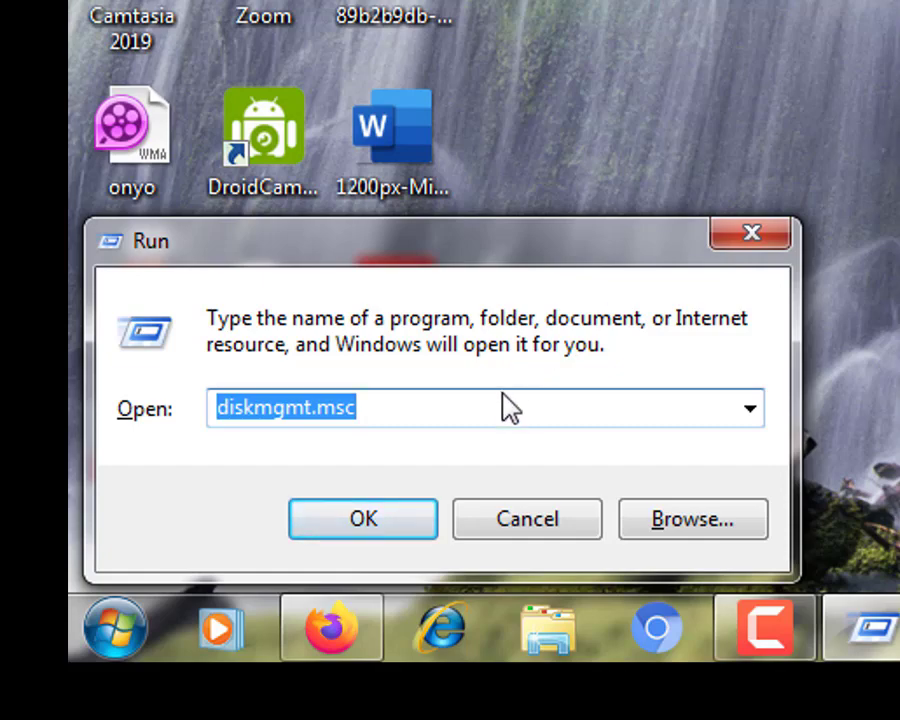
{"action": "type", "text": "disk"}
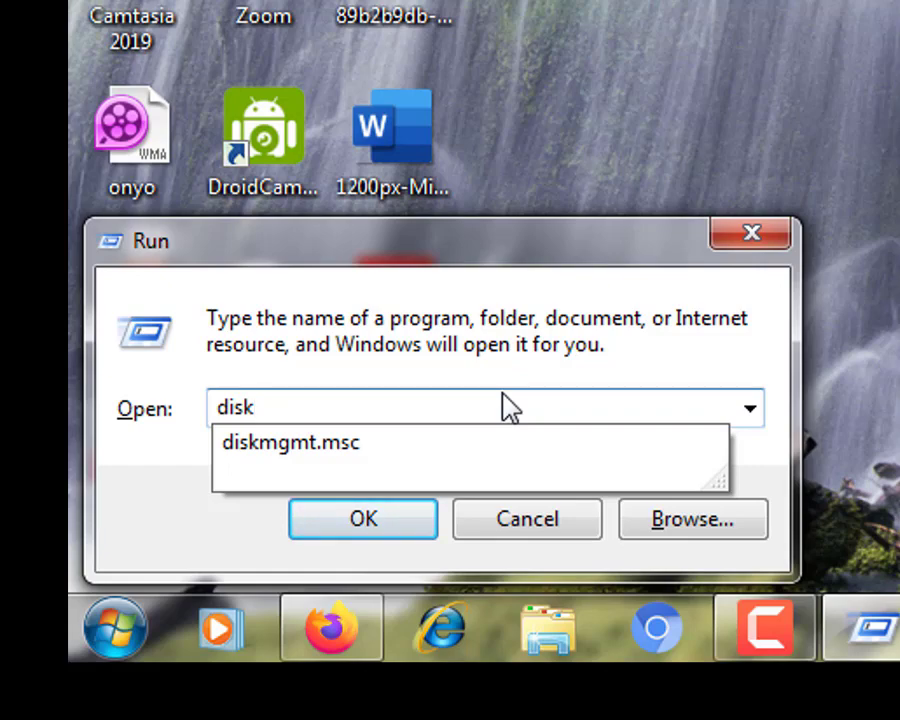
{"action": "type", "text": "mgm"}
{"action": "type", "text": "t"}
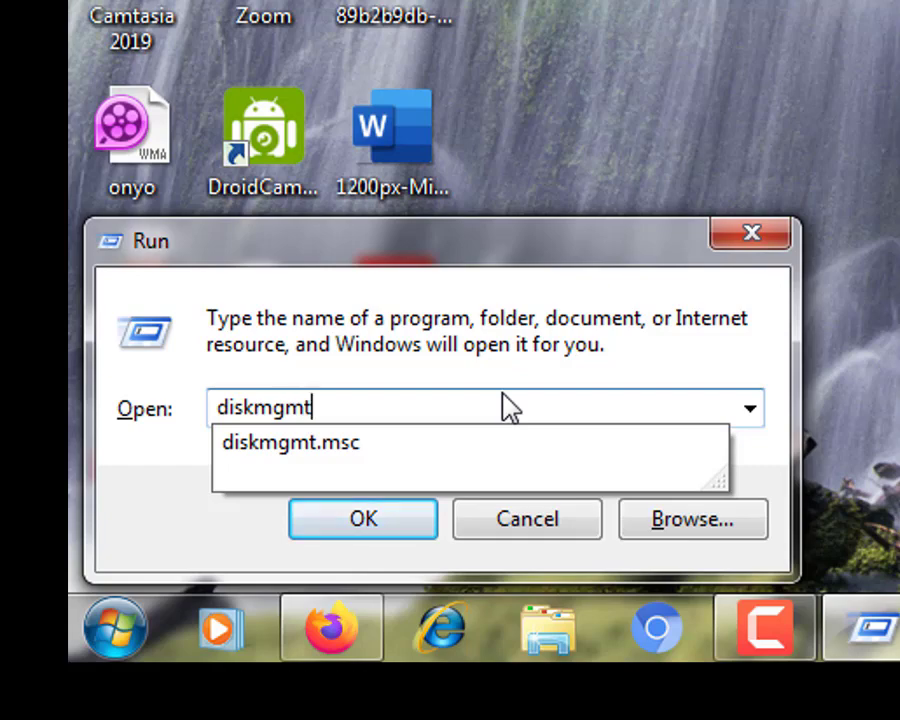
{"action": "type", "text": ".ma"}
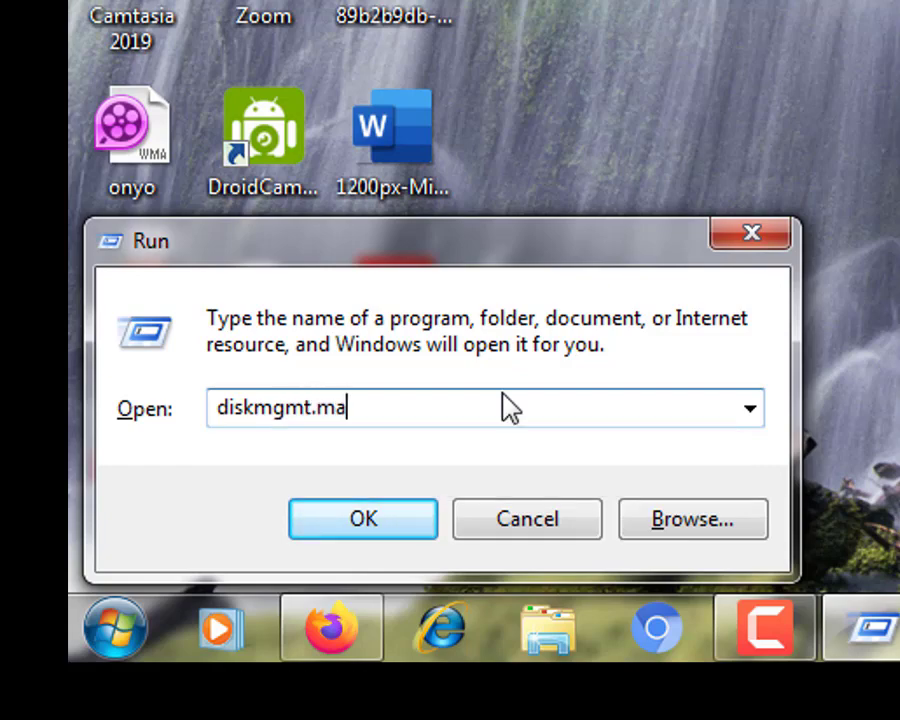
{"action": "key", "text": "BackSpace"}
{"action": "type", "text": "sc"}
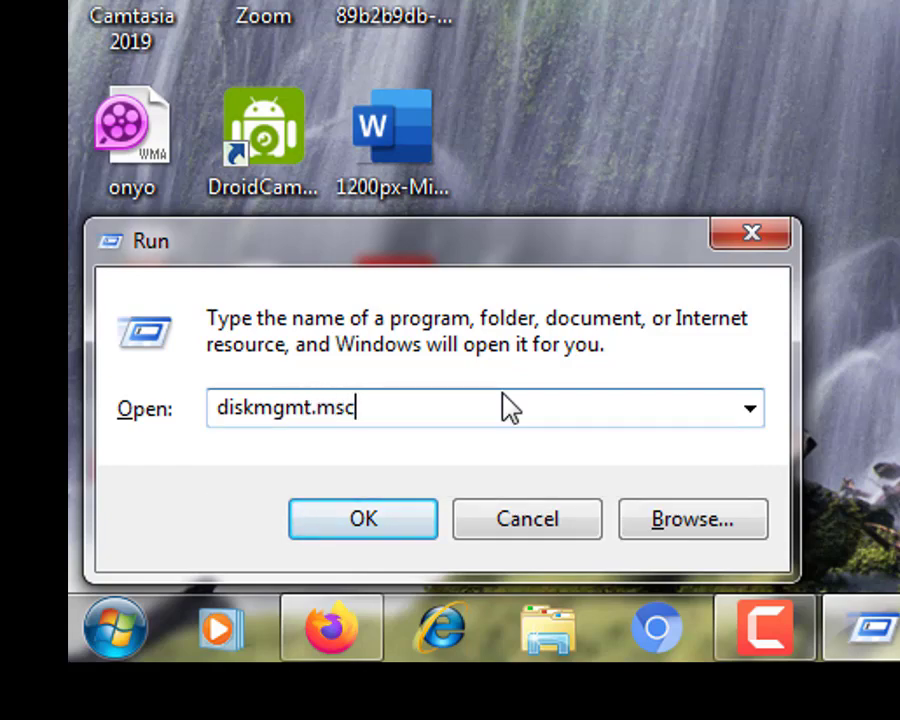
{"action": "key", "text": "Return"}
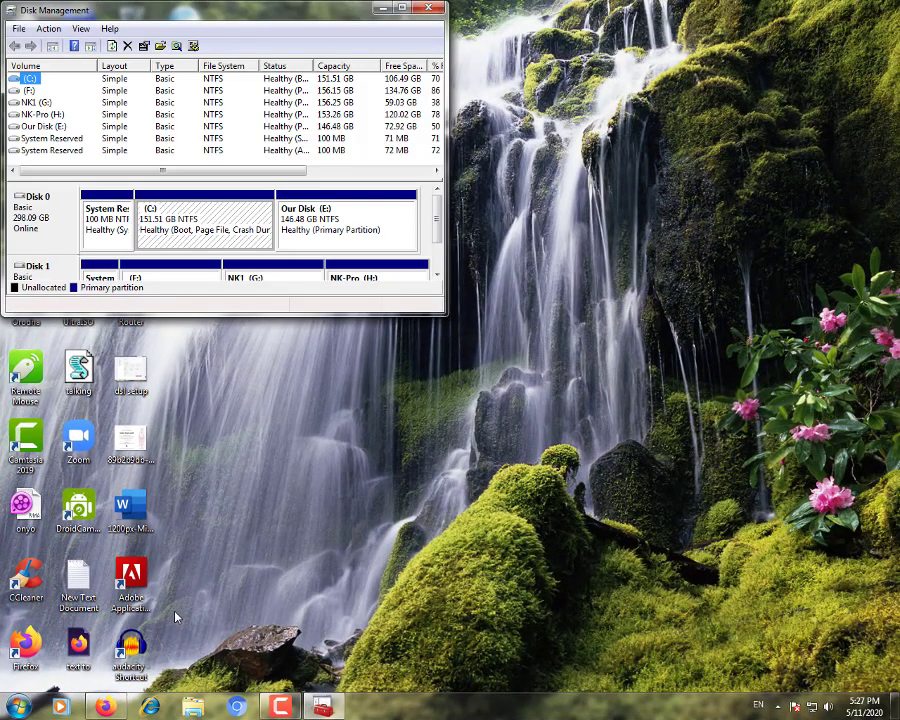
{"action": "left_click", "coordinate": [401, 8]}
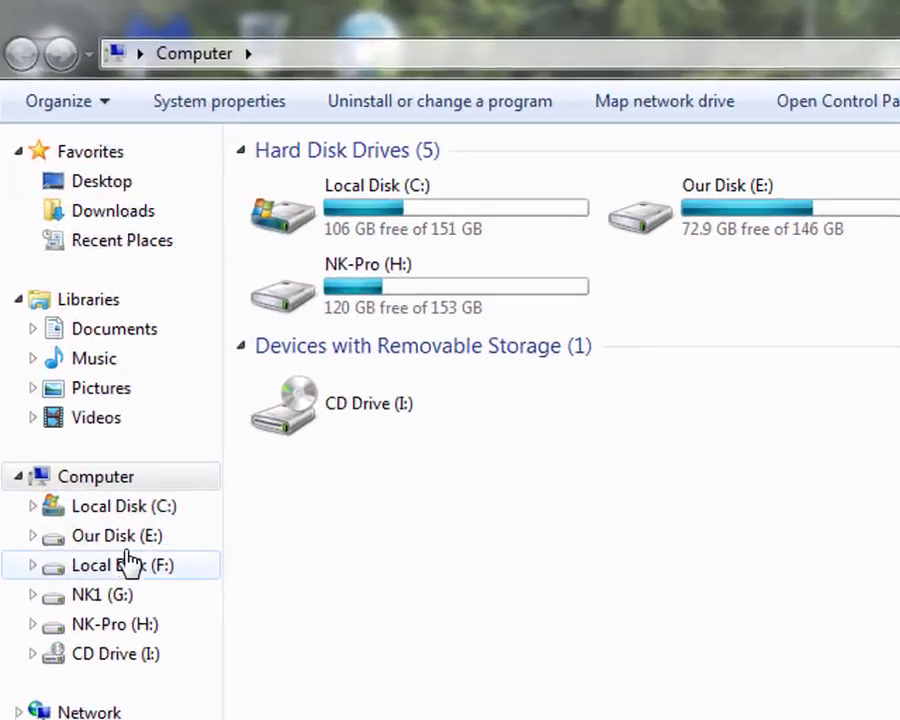
Browse Our Disk (E:) to All Programs > Our Setups > Advanced and launch the Advanced installer.
{"action": "left_click", "coordinate": [110, 540]}
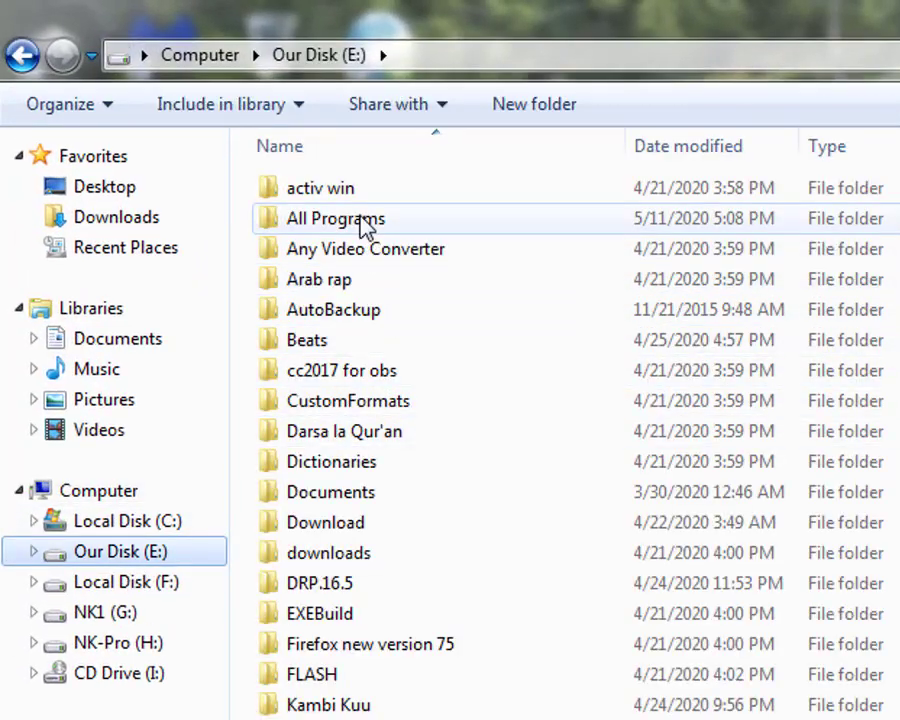
{"action": "double_click", "coordinate": [365, 220]}
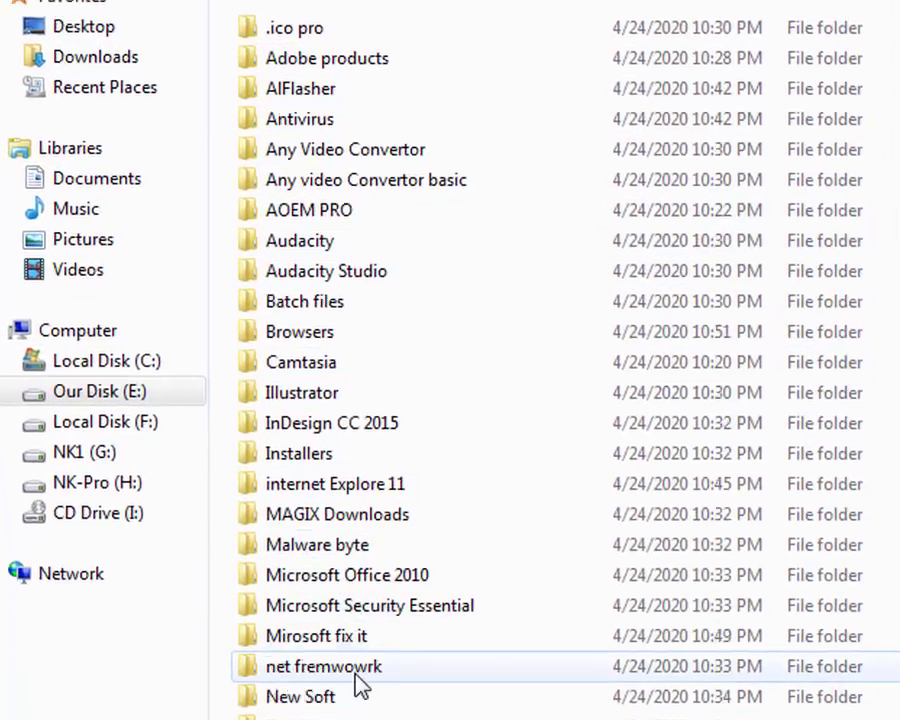
{"action": "double_click", "coordinate": [294, 412]}
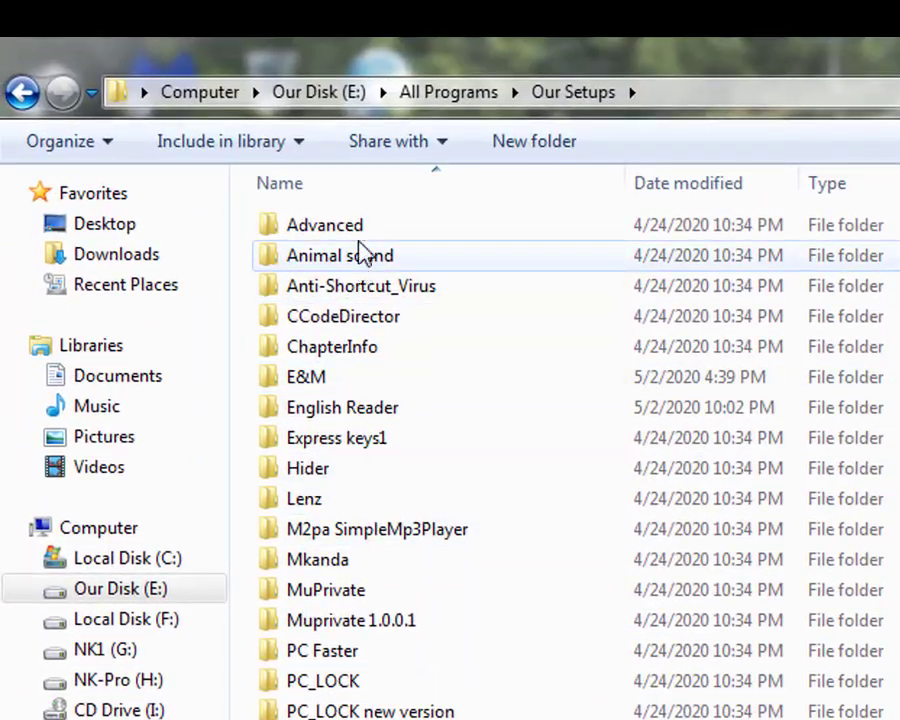
{"action": "double_click", "coordinate": [356, 210]}
{"action": "left_click", "coordinate": [383, 210]}
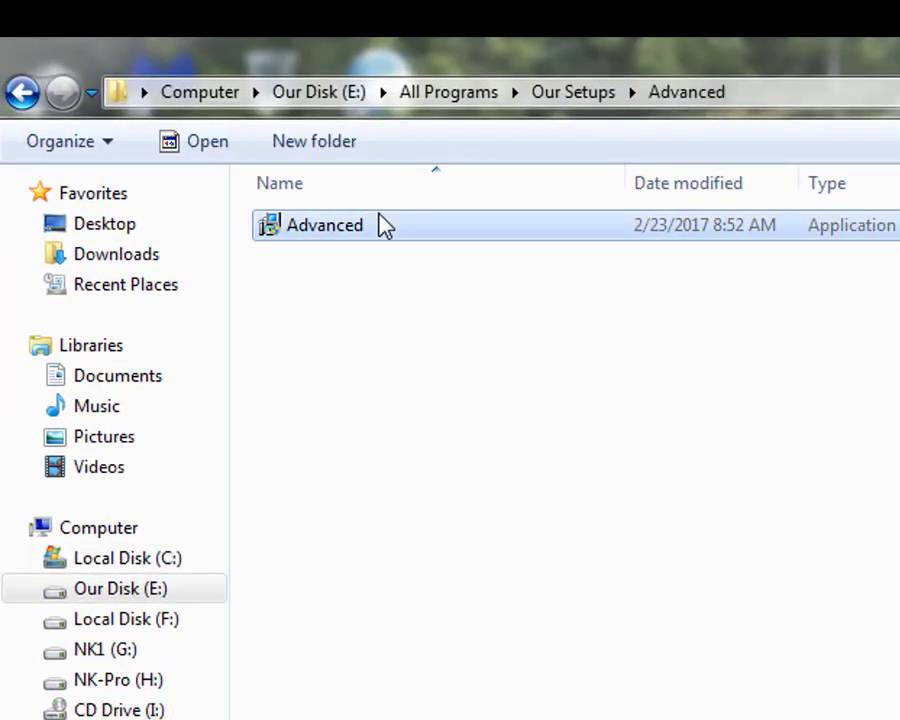
{"action": "double_click", "coordinate": [383, 226]}
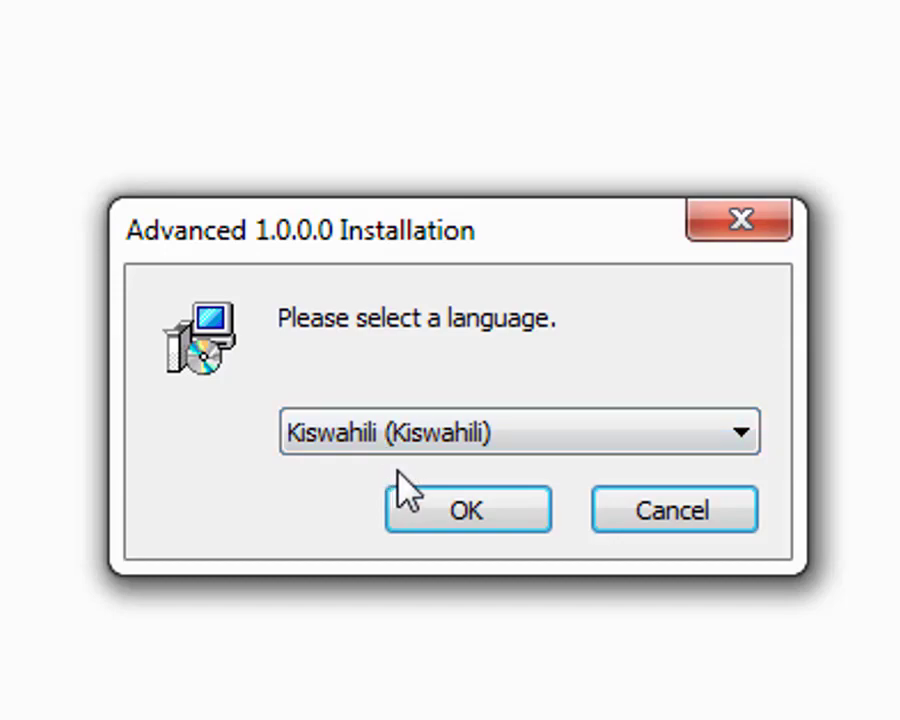
Install Advanced in Kiswahili to C:\Program Files (x86)\M2pa IT\Advanced with desktop and start menu shortcuts, and deselect the option to visit the vendor's website.
{"action": "left_click", "coordinate": [455, 530]}
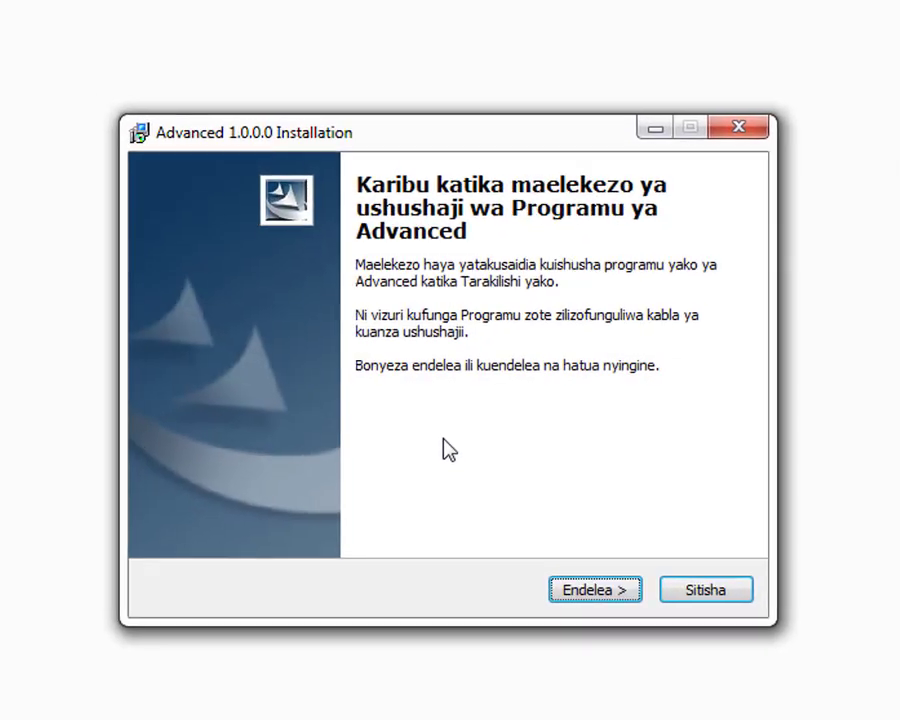
{"action": "left_click", "coordinate": [590, 582]}
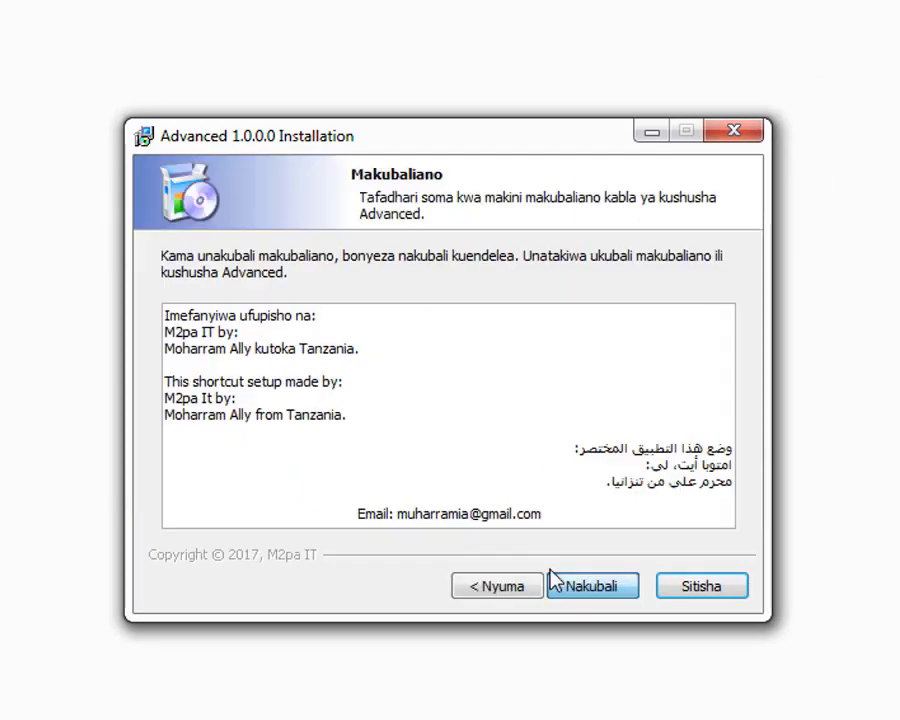
{"action": "left_click", "coordinate": [584, 594]}
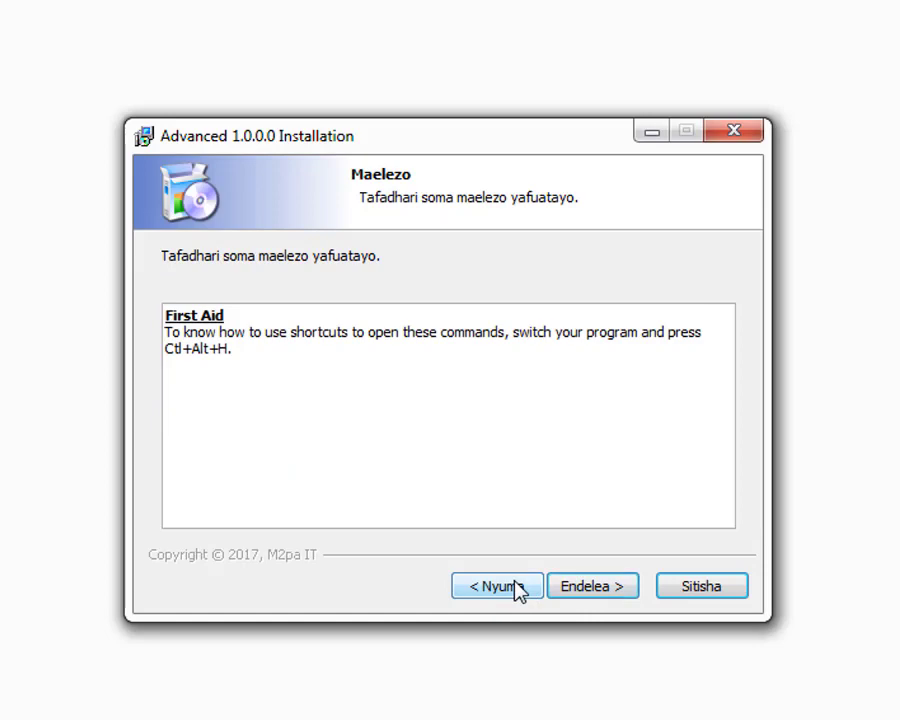
{"action": "left_click", "coordinate": [600, 591]}
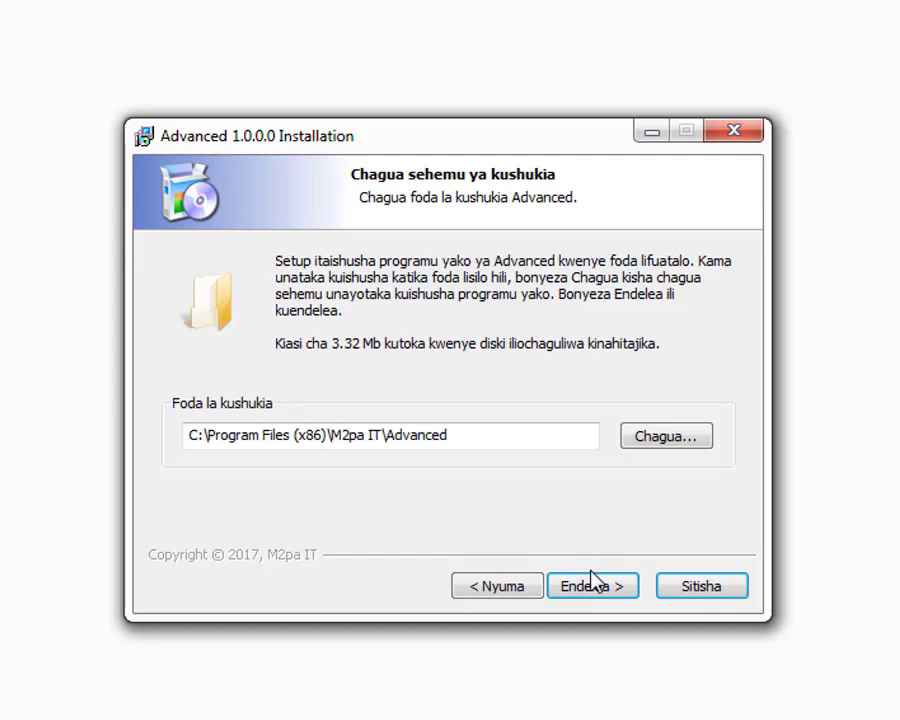
{"action": "left_click", "coordinate": [584, 596]}
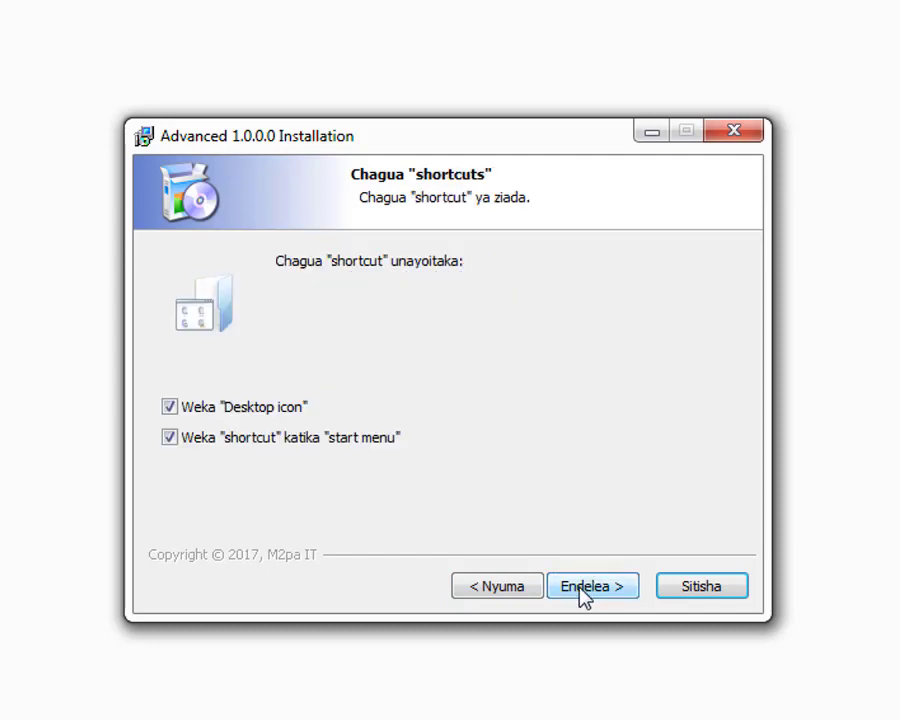
{"action": "left_click", "coordinate": [584, 594]}
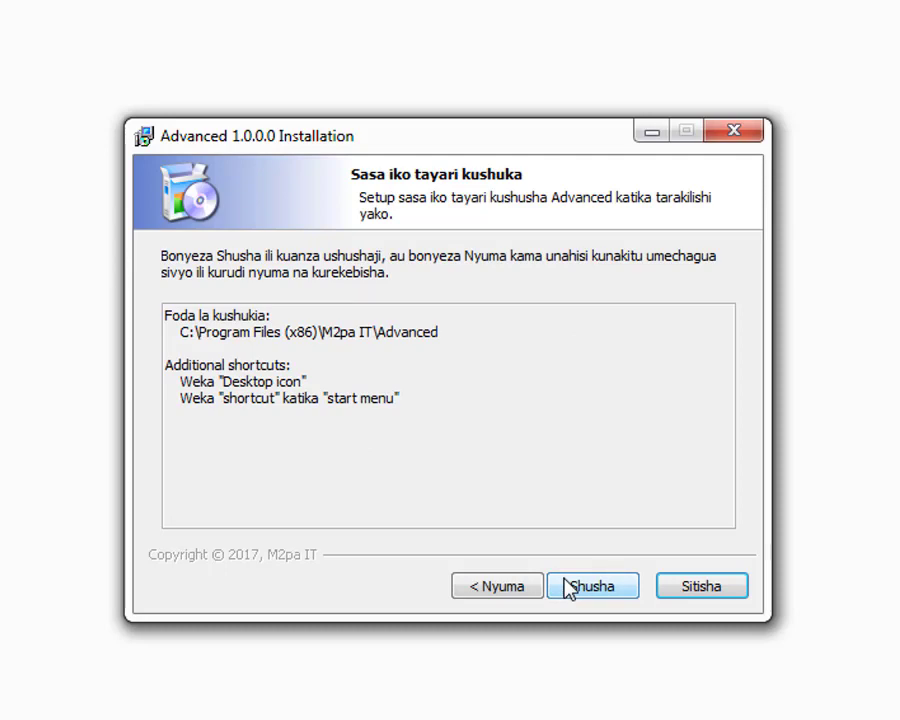
{"action": "left_click", "coordinate": [568, 587]}
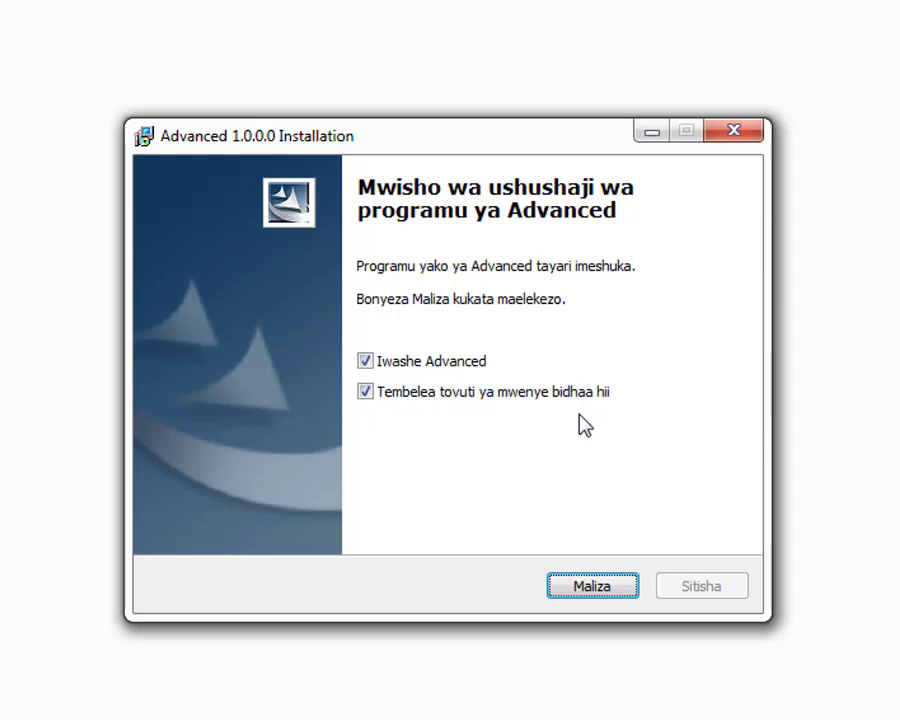
{"action": "left_click", "coordinate": [484, 396]}
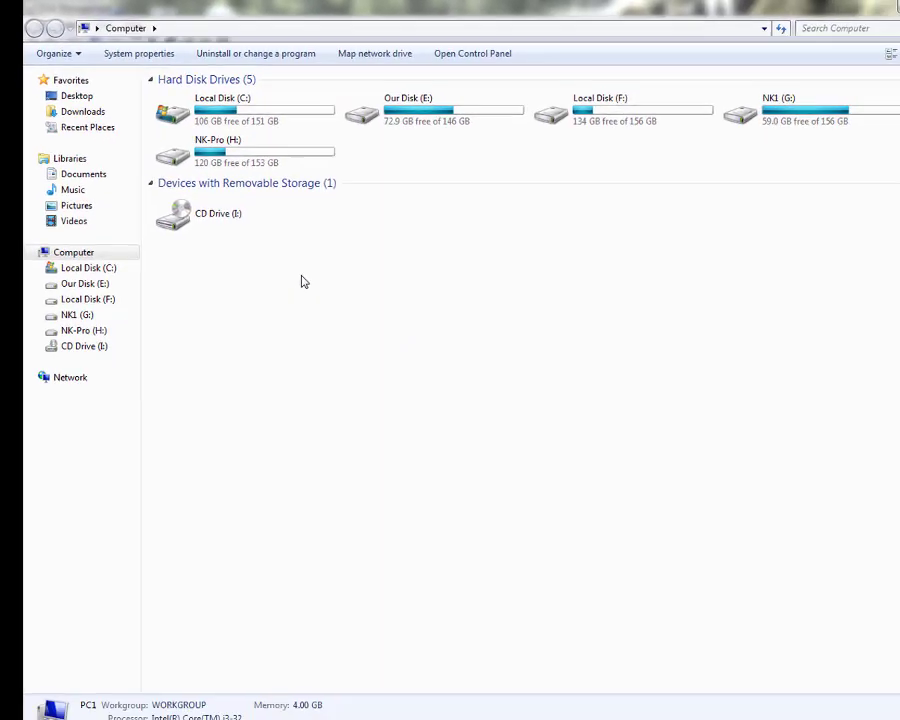
Minimize the Computer window and remove drive letter E: from the Our Disk volume on Disk 0 in Disk Management.
{"action": "left_click", "coordinate": [375, 103]}
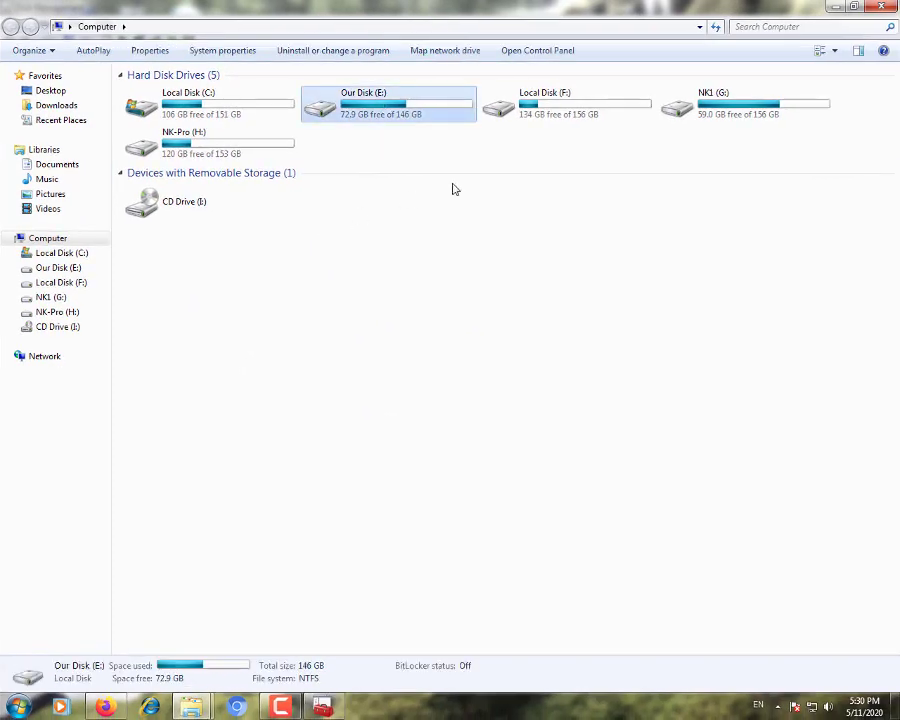
{"action": "left_click", "coordinate": [834, 7]}
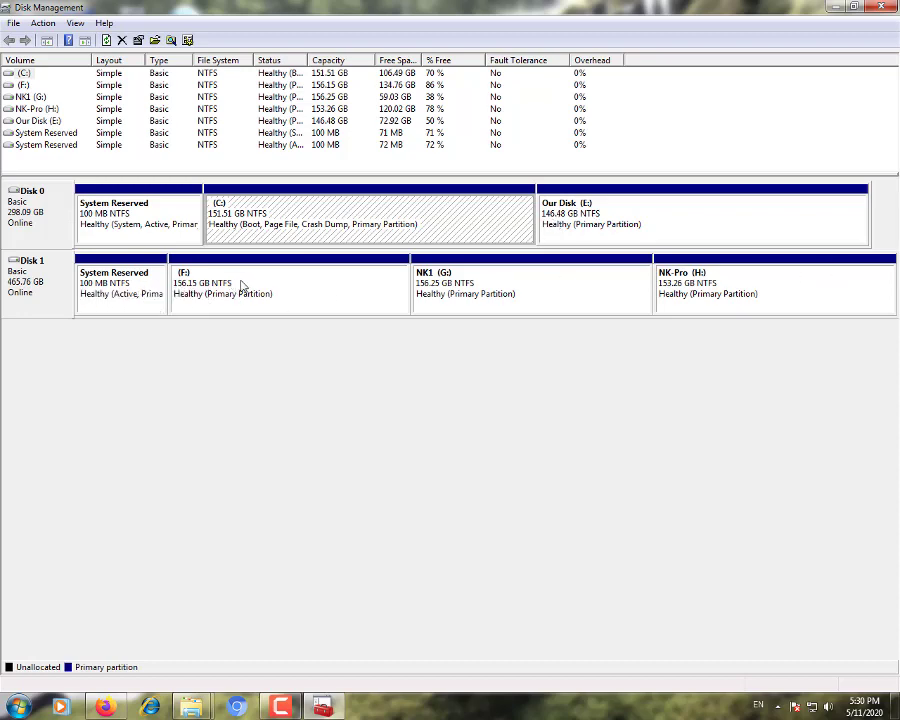
{"action": "right_click", "coordinate": [590, 219]}
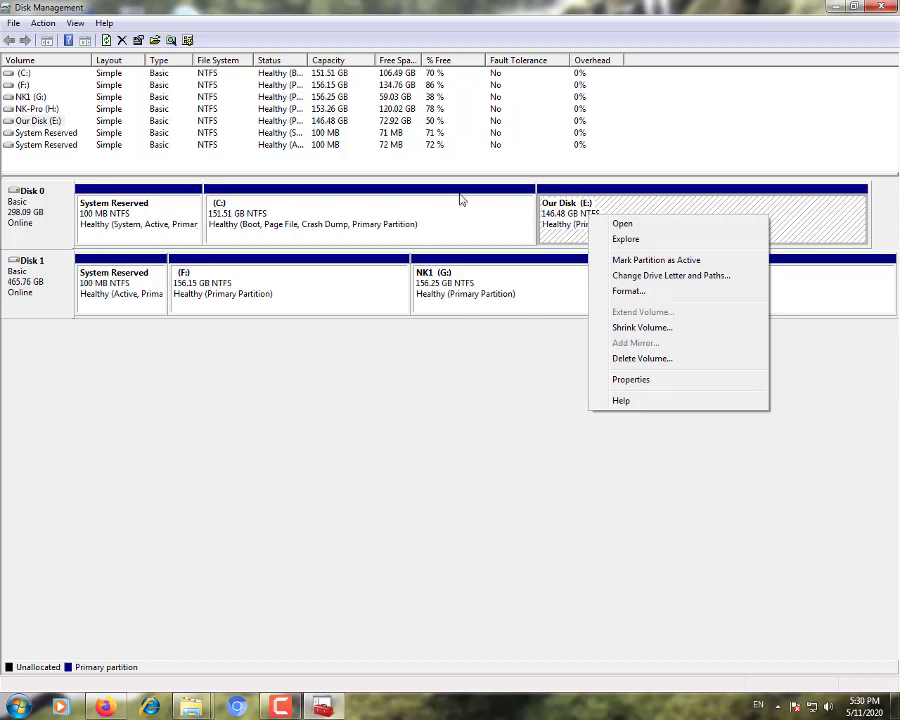
{"action": "right_click", "coordinate": [549, 209]}
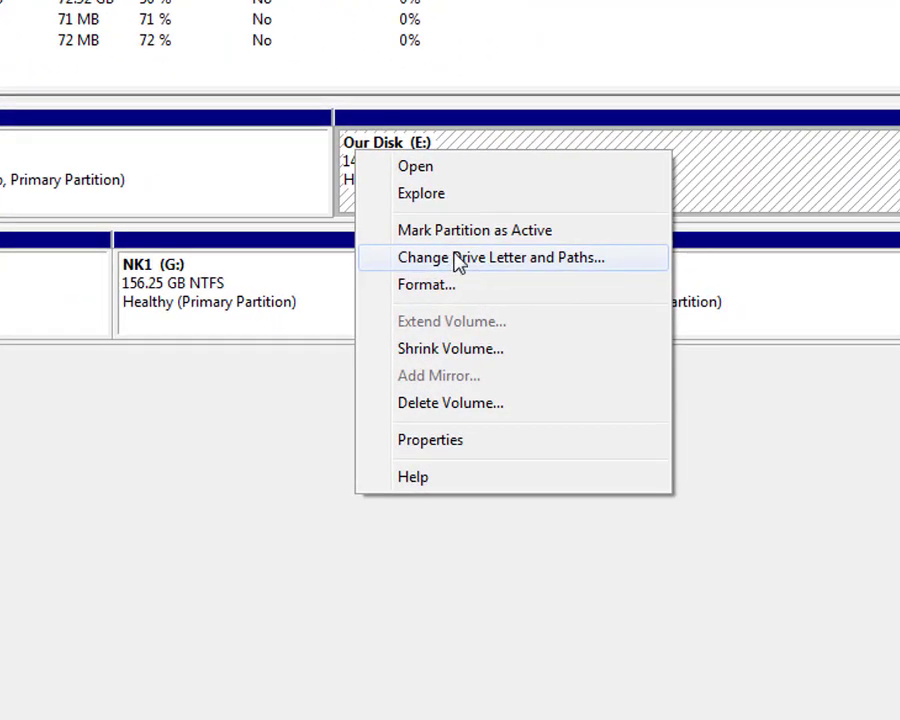
{"action": "left_click", "coordinate": [458, 261]}
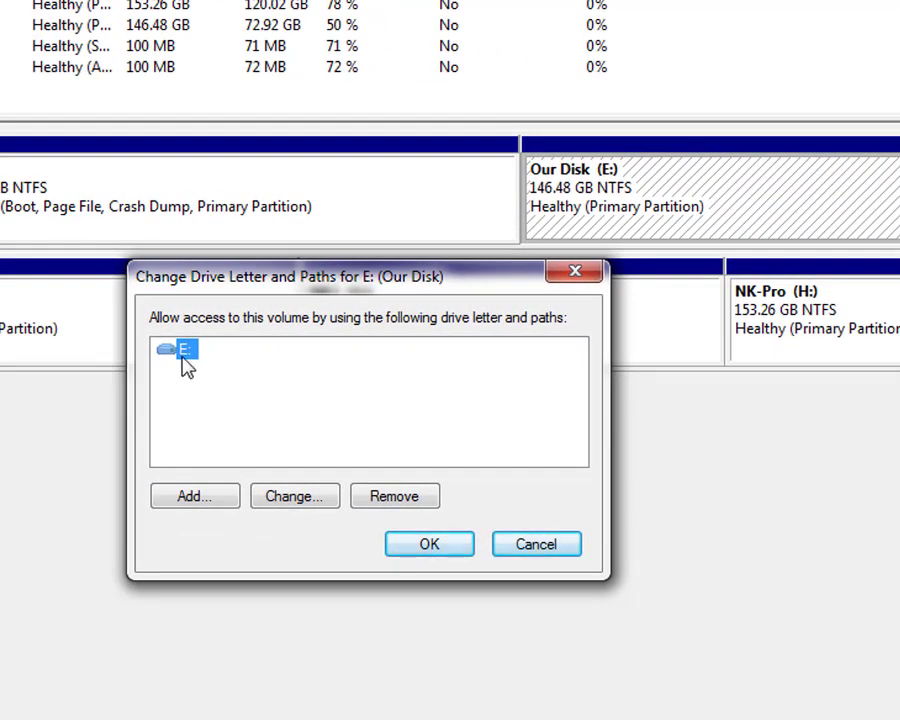
{"action": "left_click", "coordinate": [396, 497]}
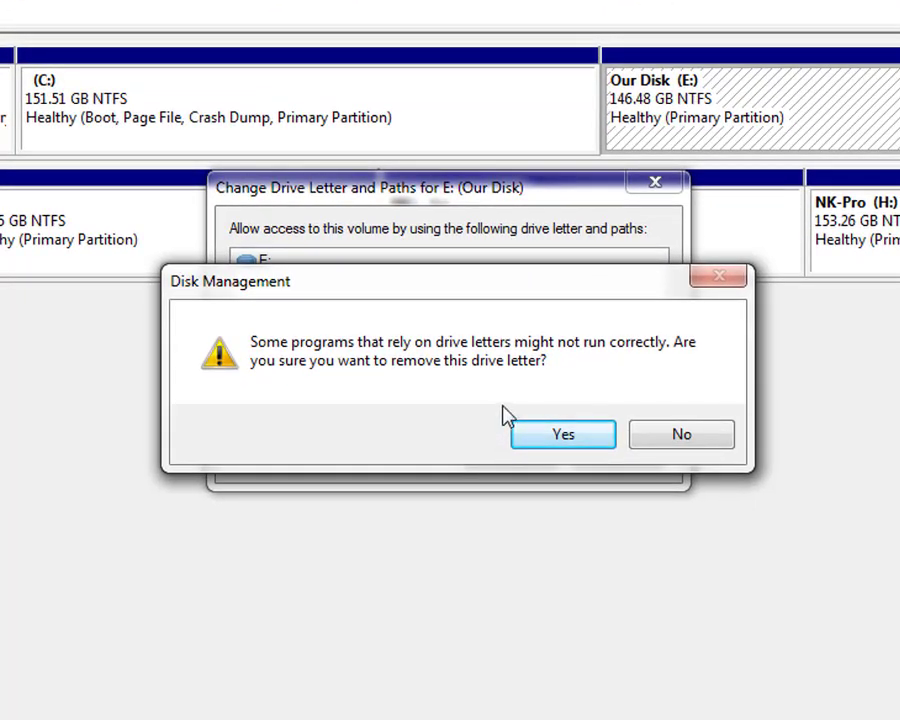
{"action": "left_click", "coordinate": [578, 440]}
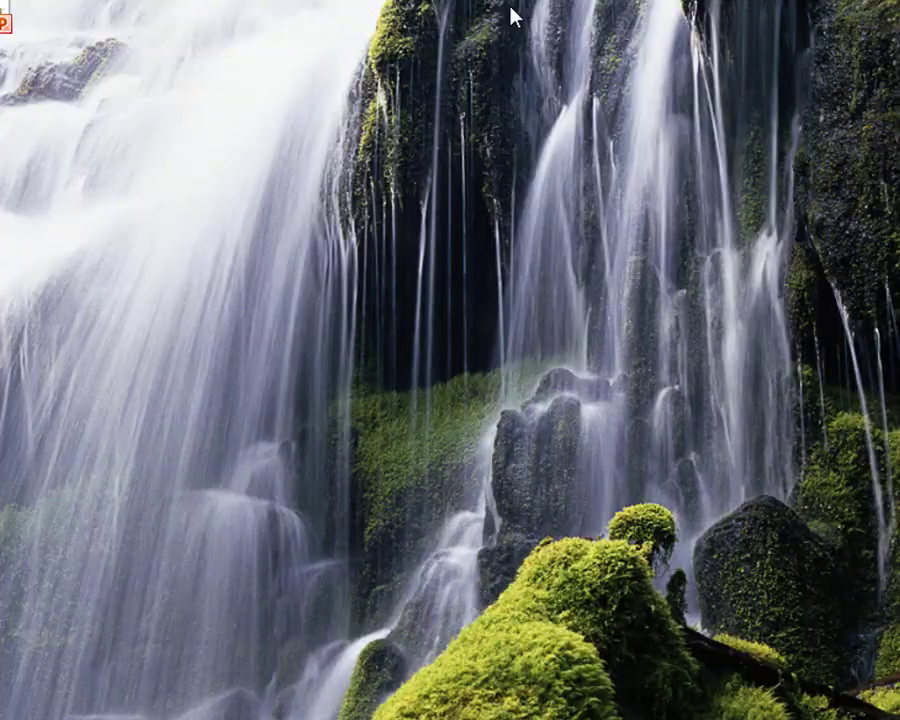
Refresh the desktop and open the Computer window to check which hard disk drives are listed.
{"action": "right_click", "coordinate": [508, 16]}
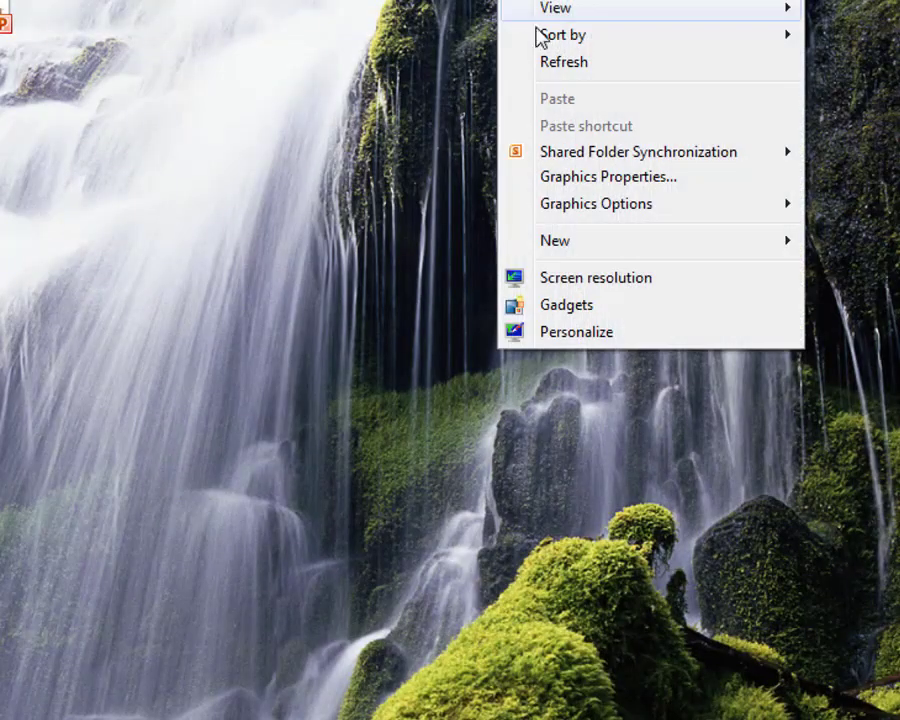
{"action": "left_click", "coordinate": [552, 64]}
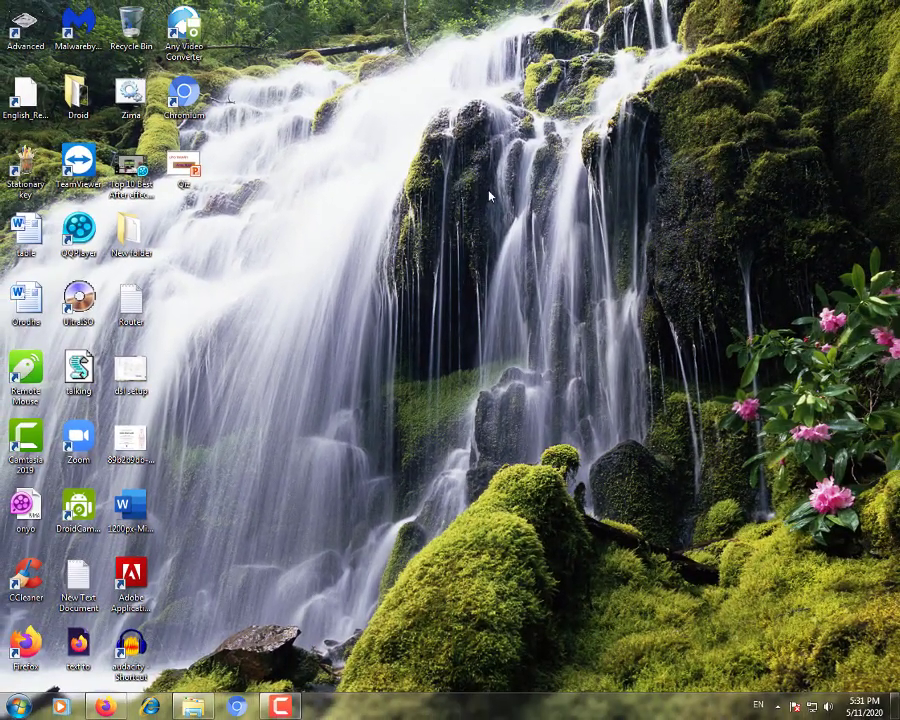
{"action": "key", "text": "super+e"}
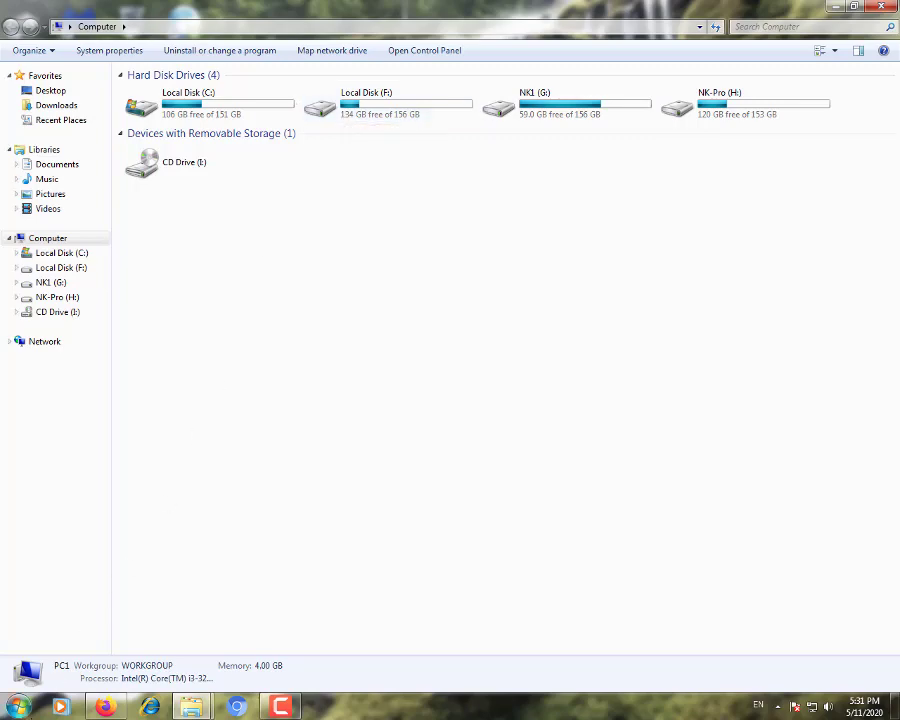
Launch Computer Management for this PC to get back to its disk management tools.
{"action": "left_click", "coordinate": [18, 706]}
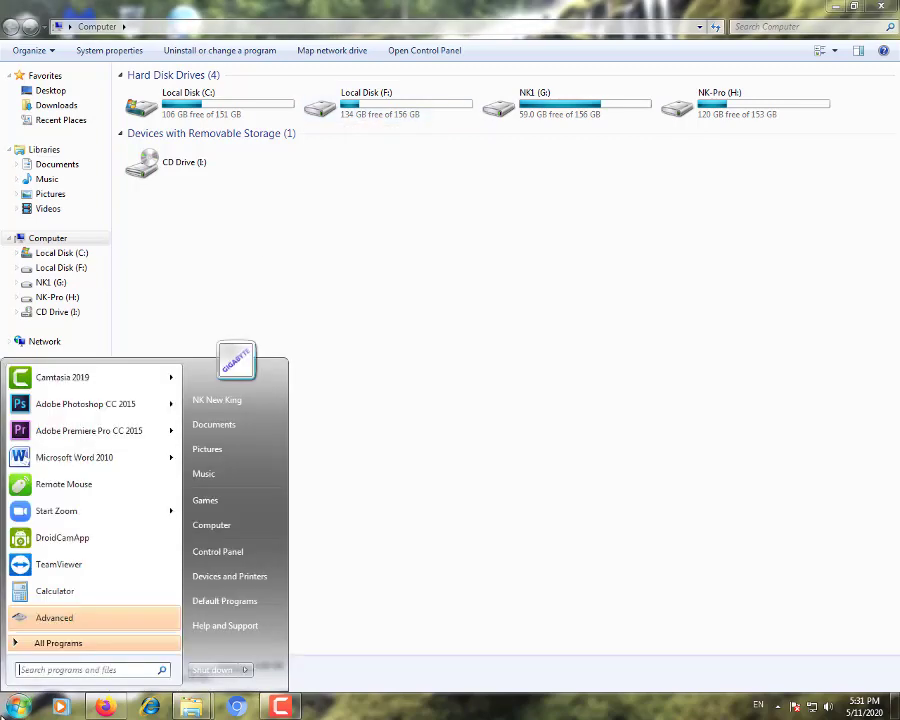
{"action": "right_click", "coordinate": [231, 525]}
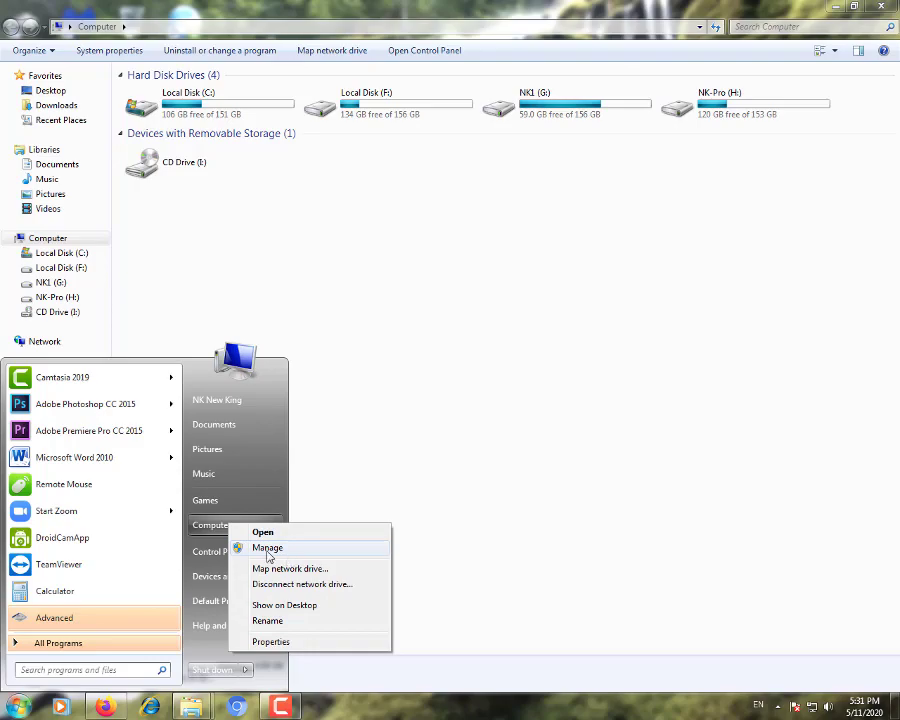
{"action": "left_click", "coordinate": [267, 549]}
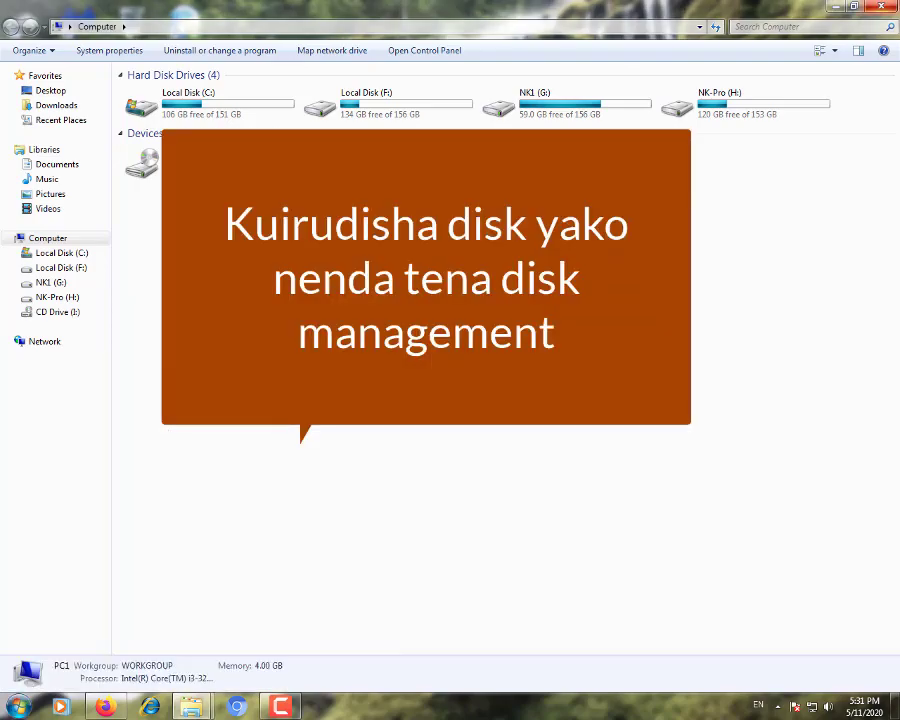